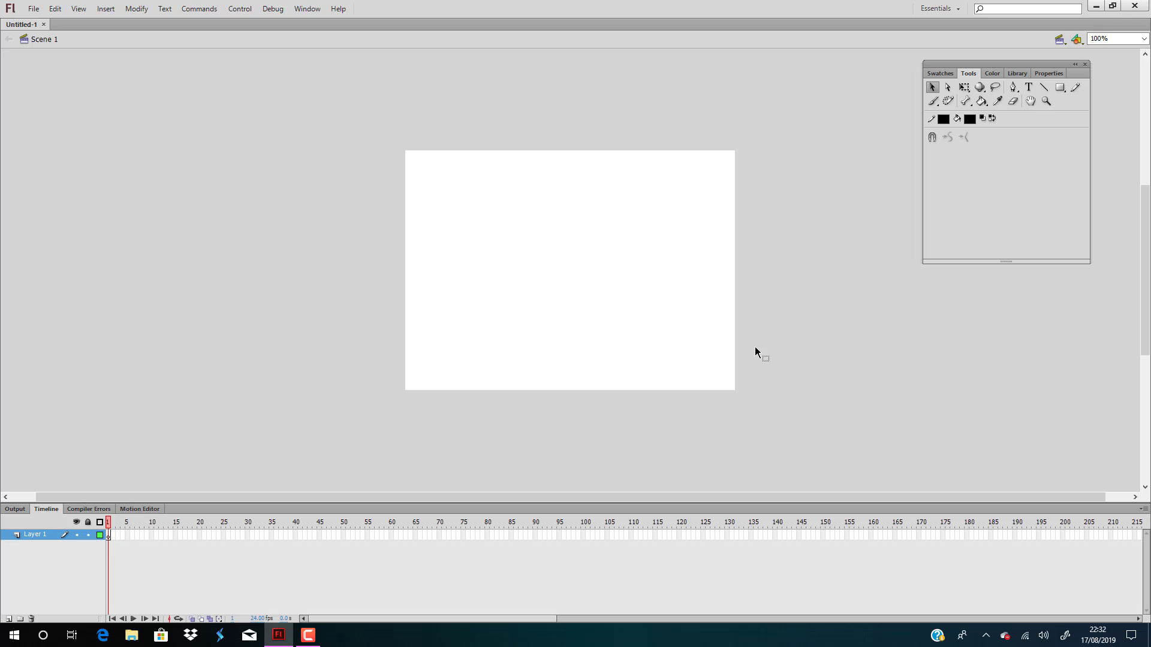
Draw a solid black rectangle covering the middle of the stage
left_click(1064, 88)
left_click_drag(473, 204, 666, 321)
key("v")
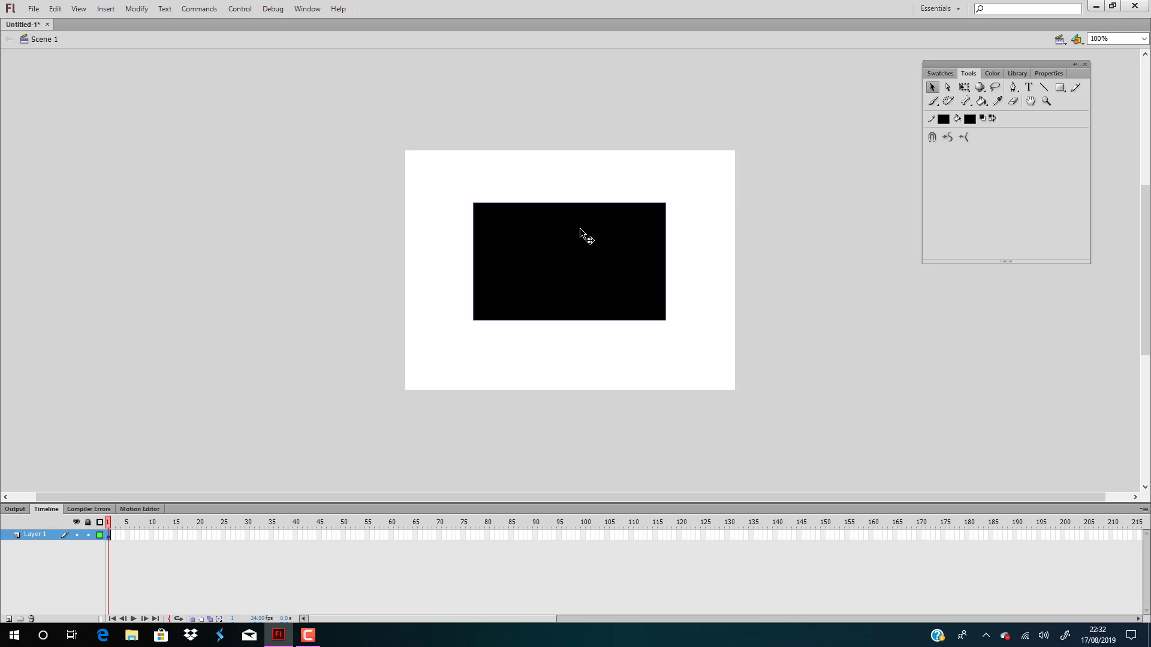
left_click(687, 230)
left_click(623, 229)
double_click(605, 236)
left_click(675, 274)
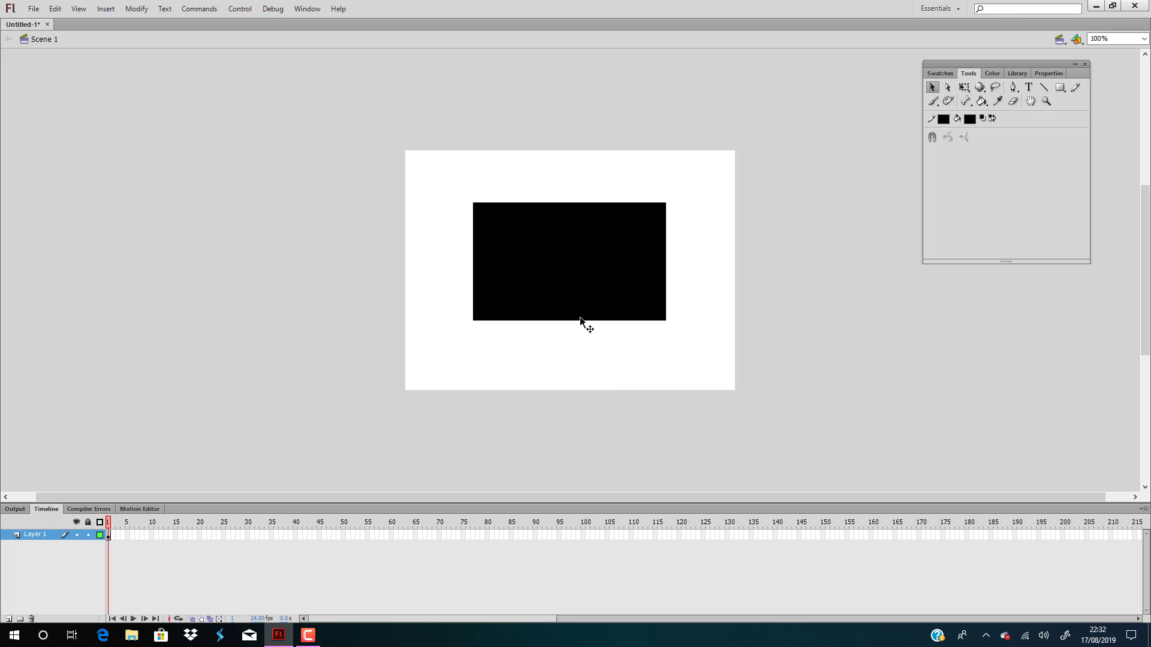
Pull the midpoints of the rectangle's lower and upper edges down into corners, and reshape its right side into a curved hook
left_click_drag(579, 322, 581, 362, "ctrl")
left_click_drag(579, 208, 578, 267, "ctrl")
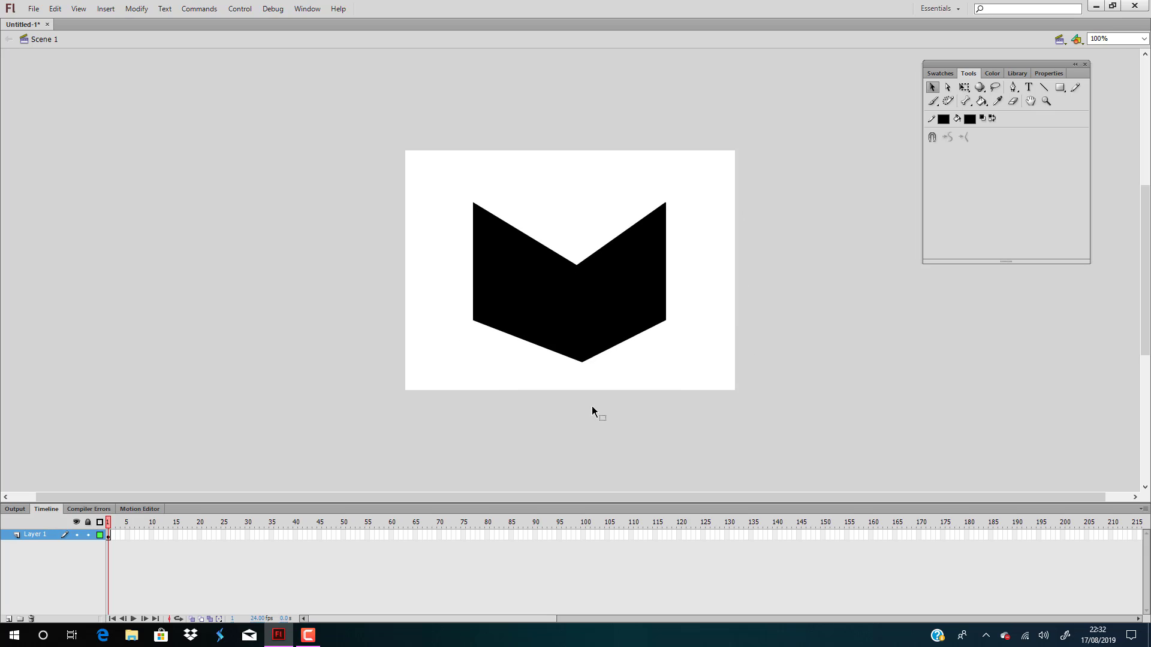
left_click_drag(666, 203, 645, 282)
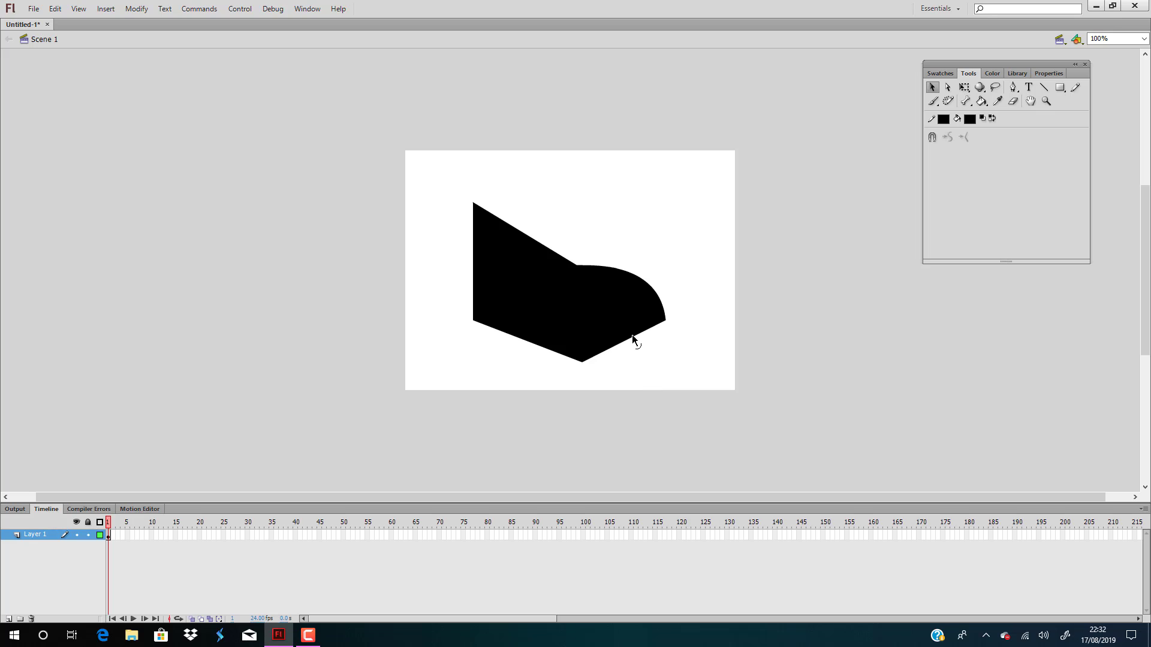
left_click_drag(631, 336, 629, 307)
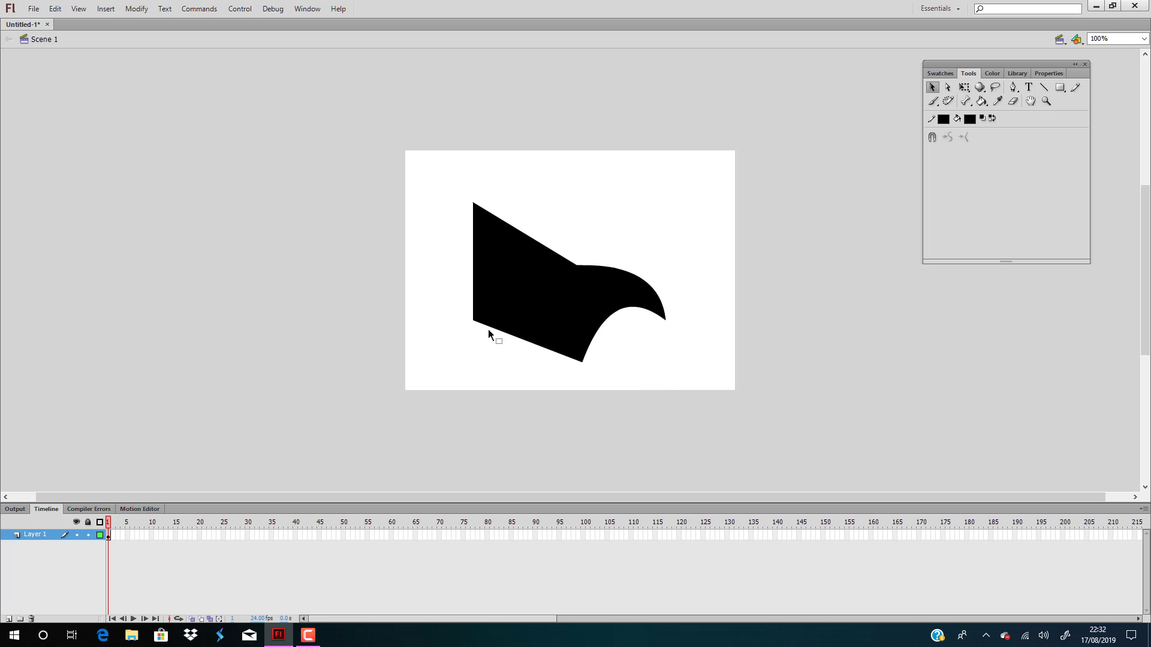
Raise the shape's lower-left corner, bulge its lower-left edge outward, and bring the upper-left corner down into a smooth curve
left_click_drag(473, 318, 478, 254)
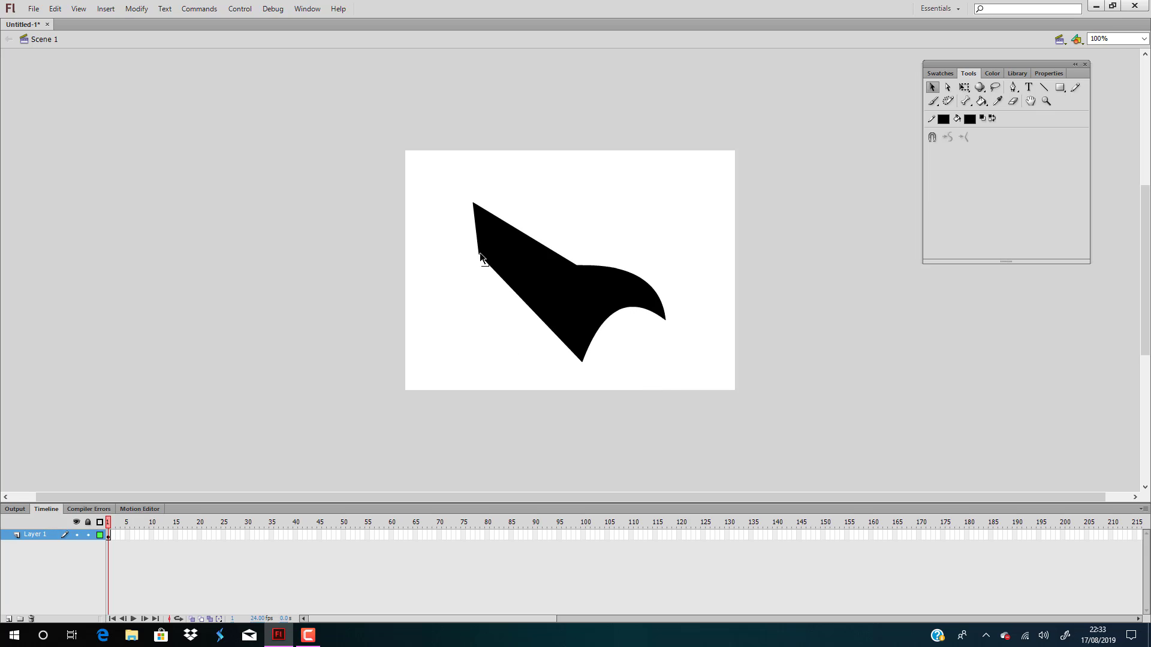
left_click_drag(554, 335, 507, 356)
left_click_drag(473, 205, 530, 273)
Convert the black shape into a Movie Clip symbol named eye
left_click(572, 298)
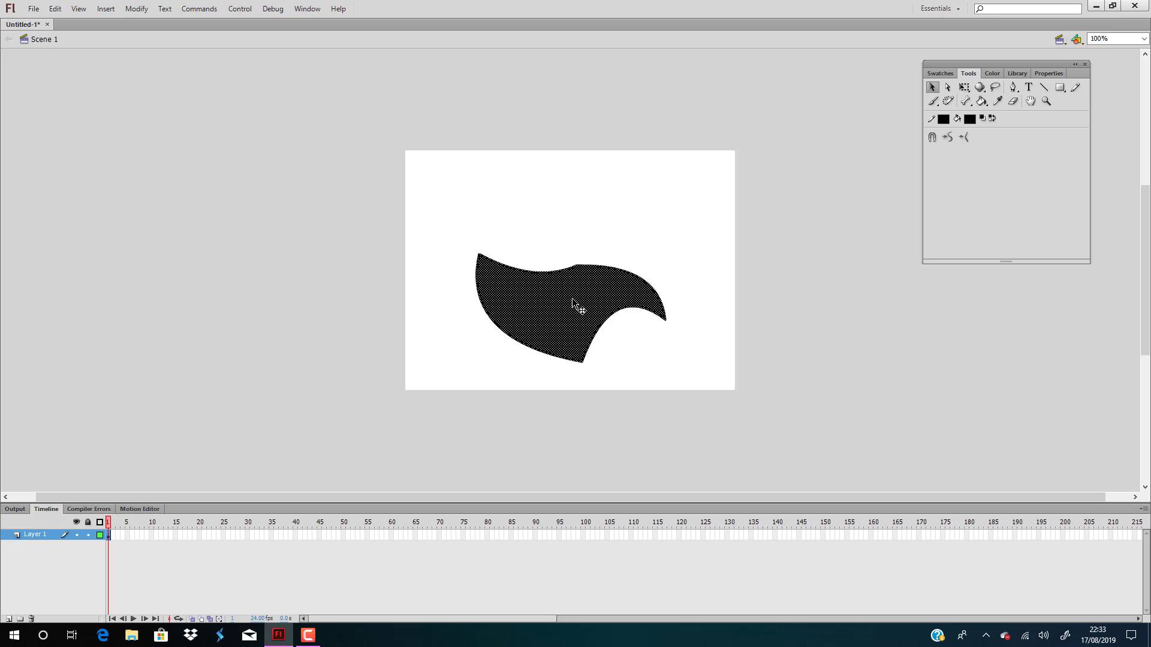
key("F8")
key("BackSpace")
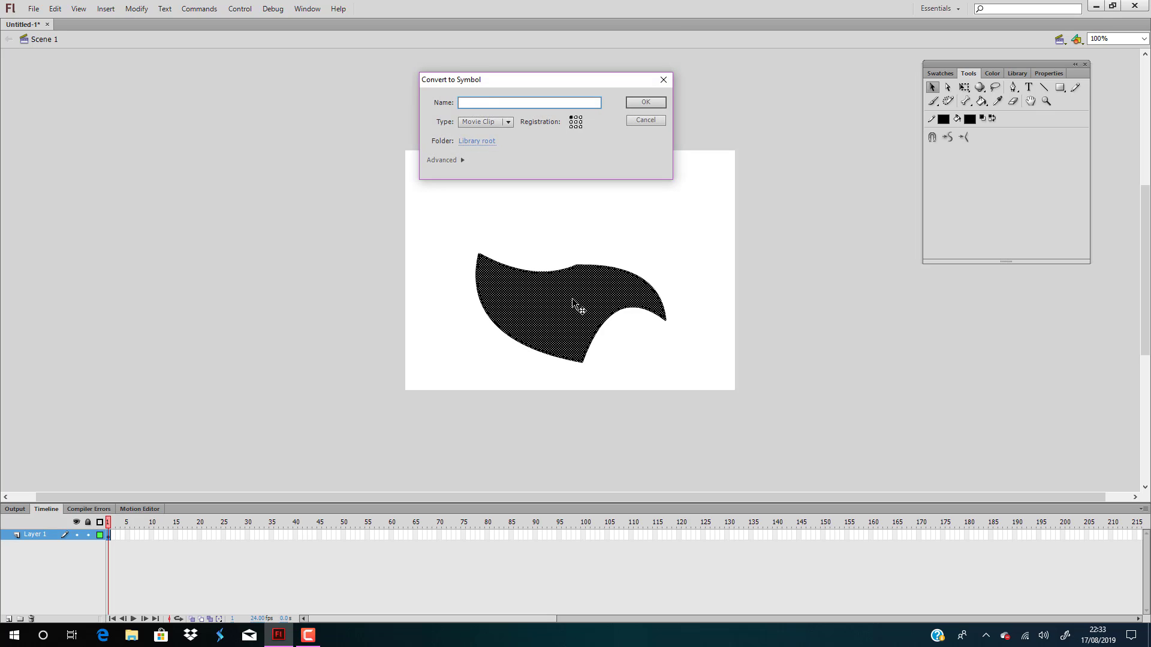
type("eye")
key("Return")
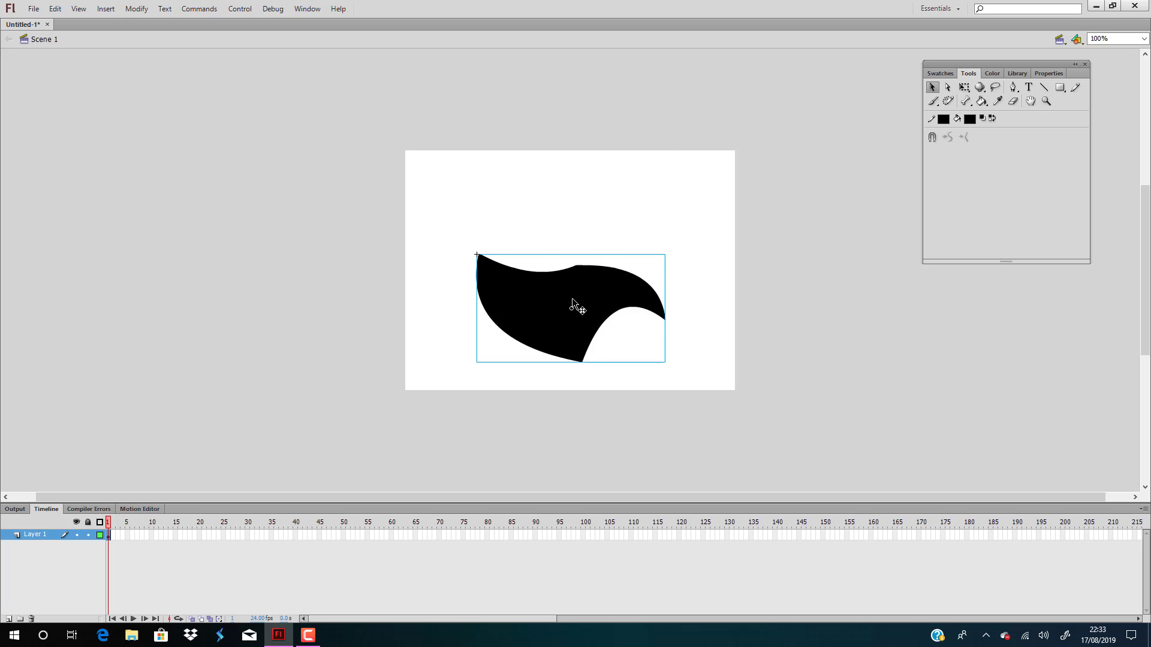
Move the eye symbol slightly up on the stage and open it for editing
left_click_drag(540, 273, 546, 268)
double_click(547, 268)
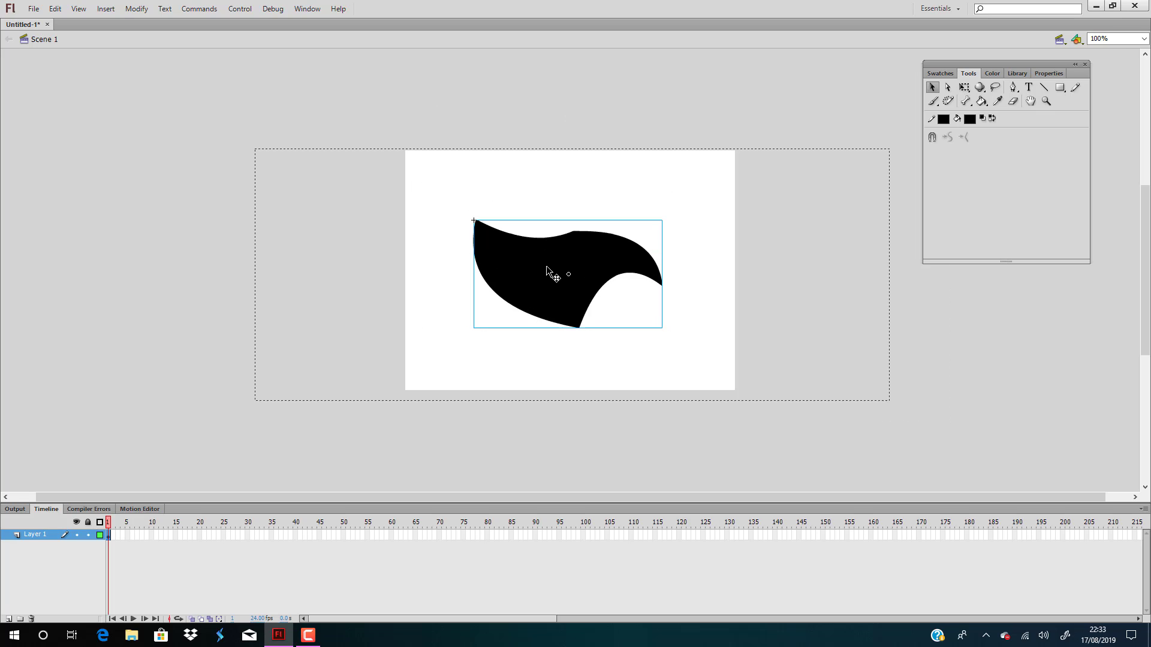
left_click(248, 388)
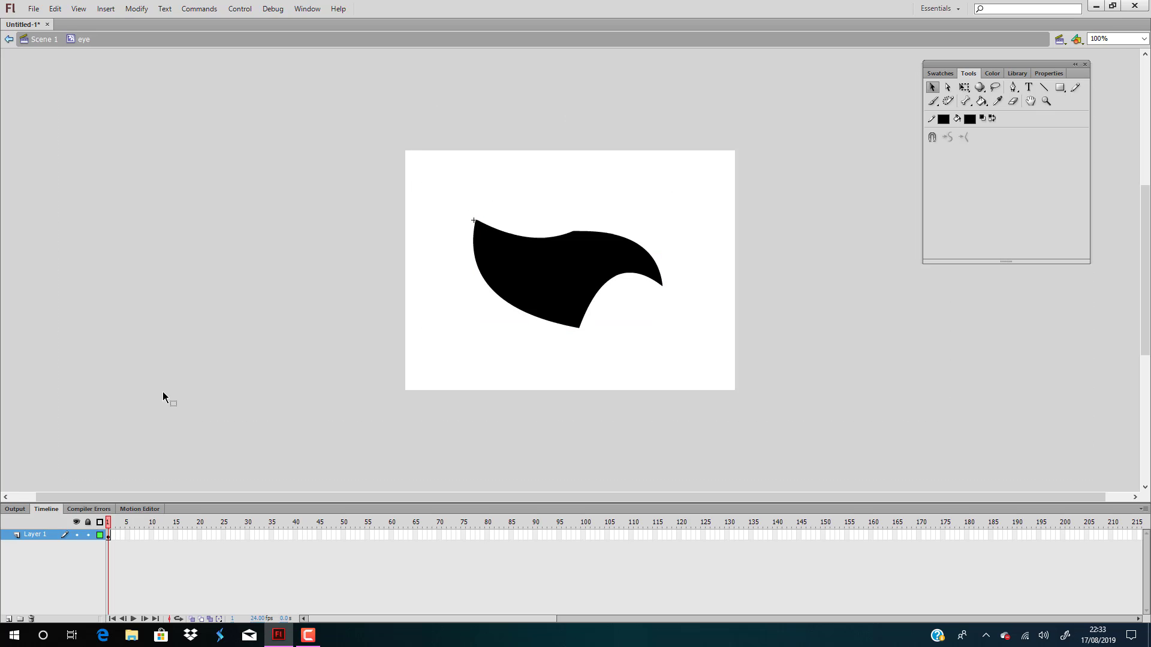
Add four new layers above Layer 1 inside the eye symbol
left_click(8, 619)
left_click(9, 619)
left_click(8, 619)
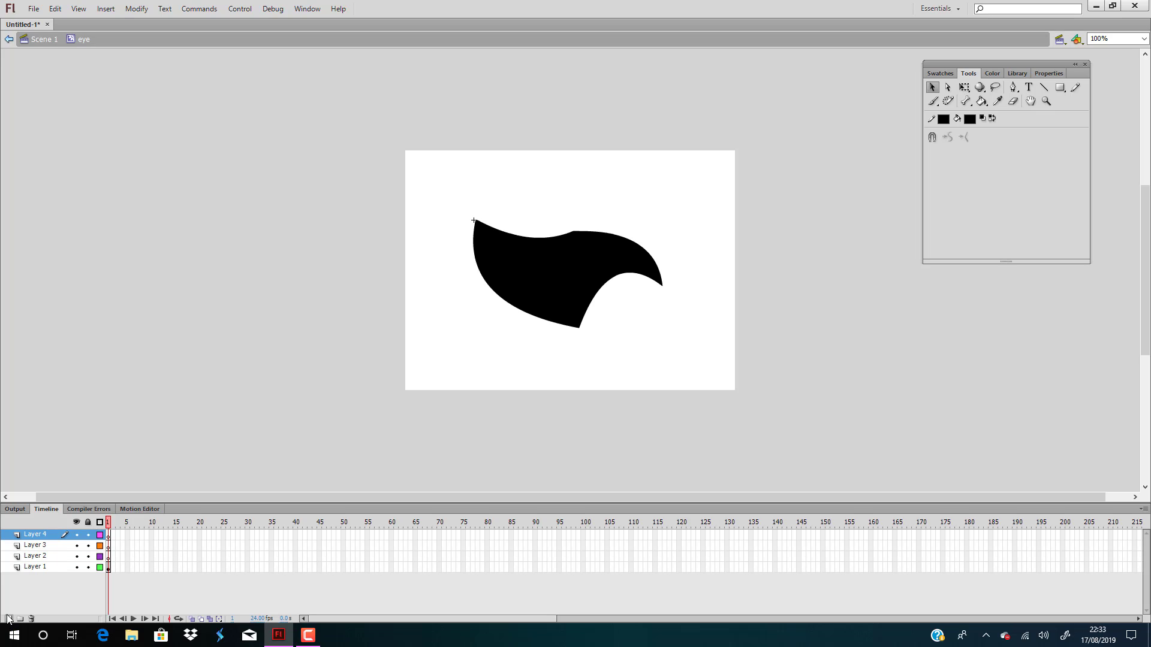
left_click(8, 618)
left_click(42, 569)
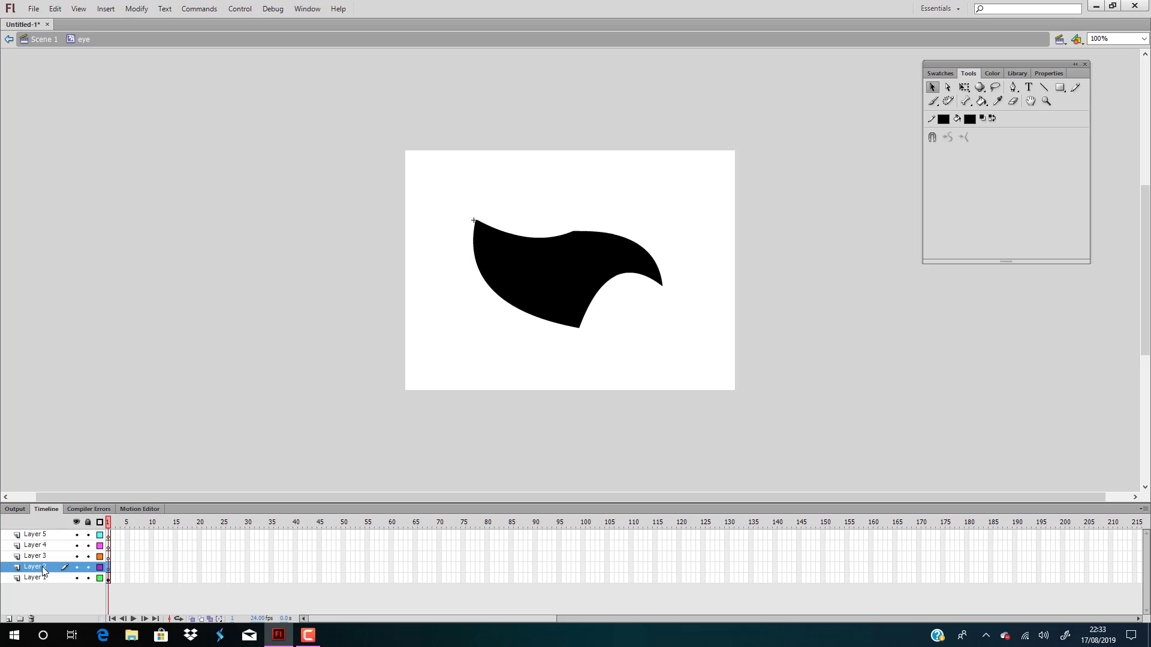
left_click(51, 558)
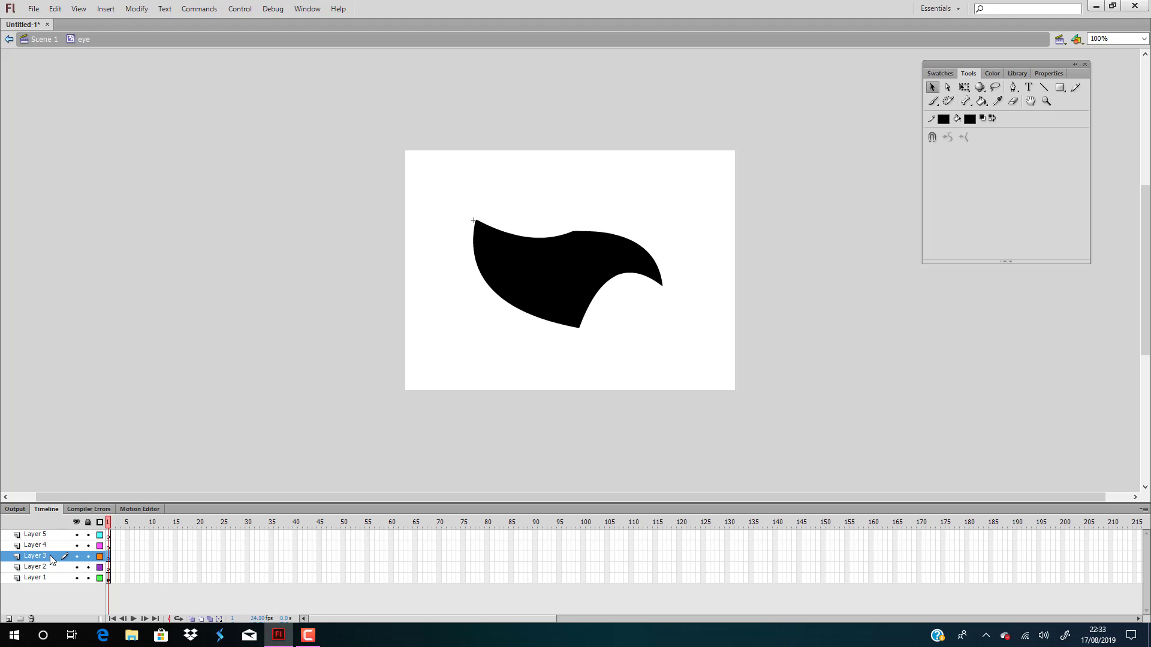
Copy the black shape from Layer 1 and paste it in place on Layer 2 and Layer 3
left_click(546, 271)
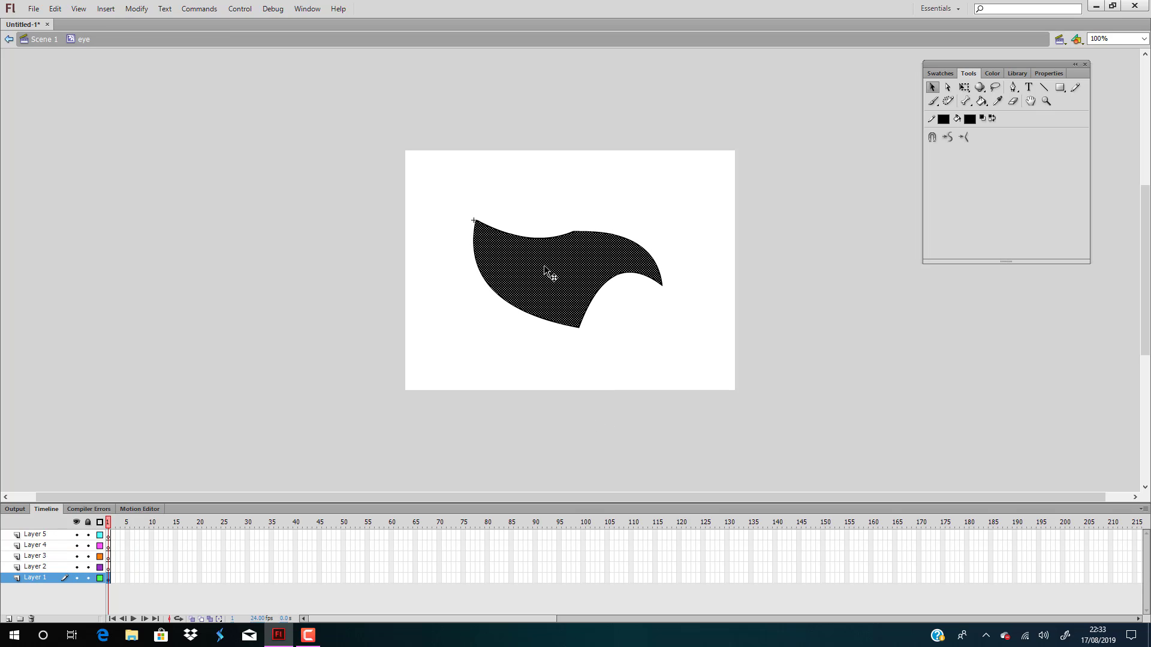
left_click(41, 569)
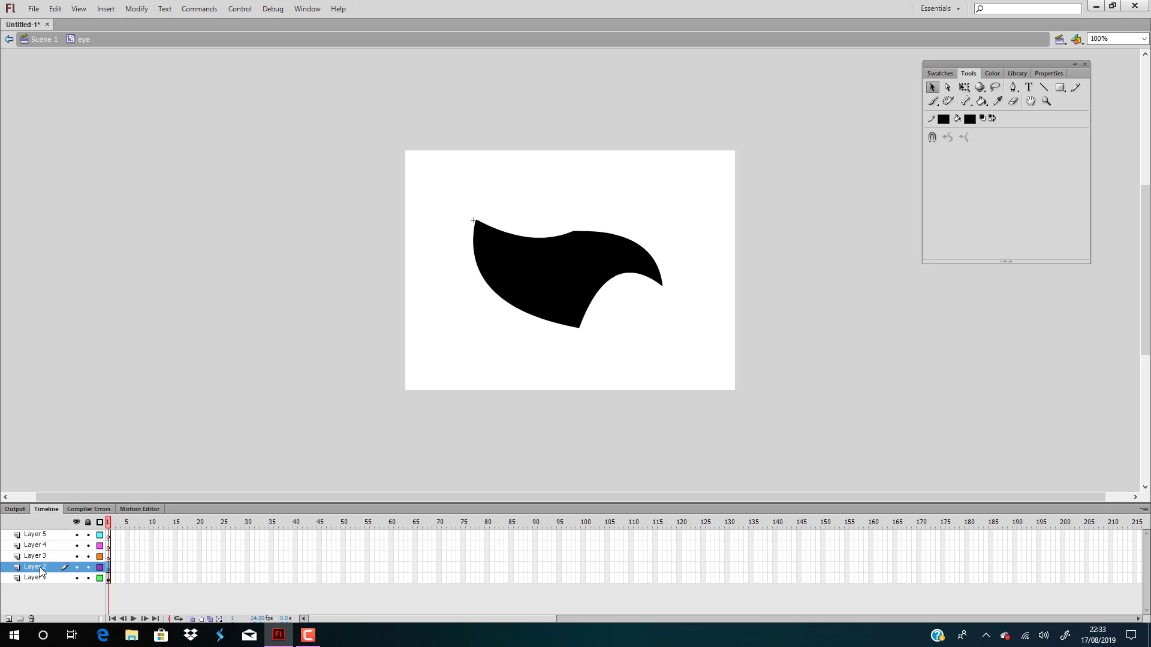
key("ctrl+a")
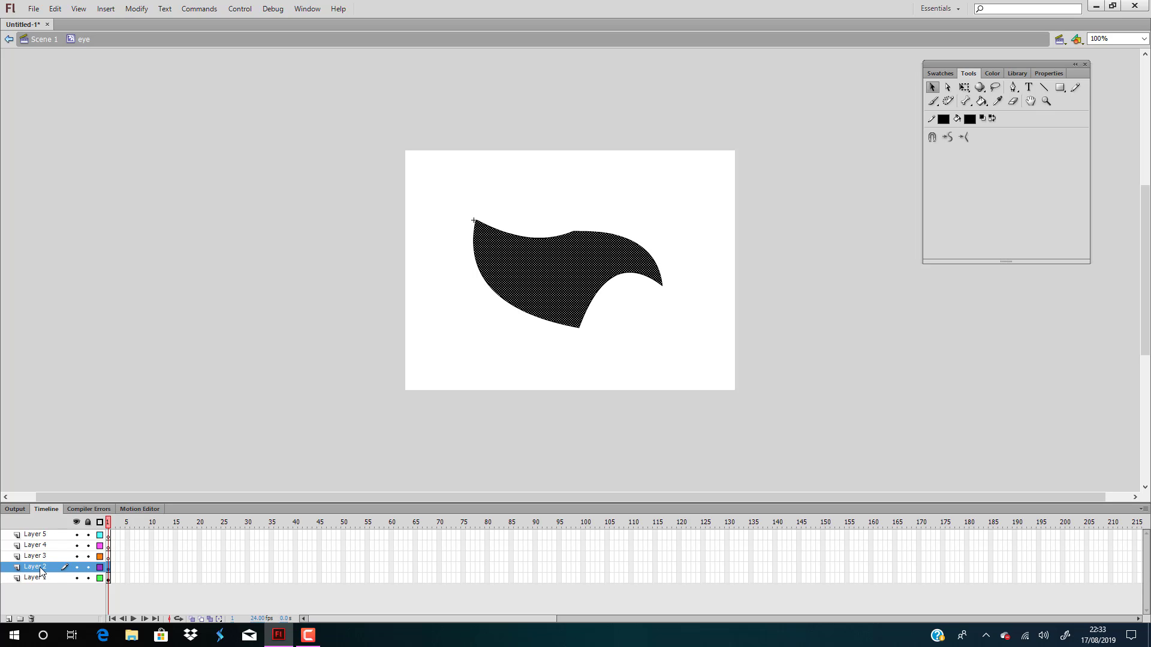
left_click(45, 557)
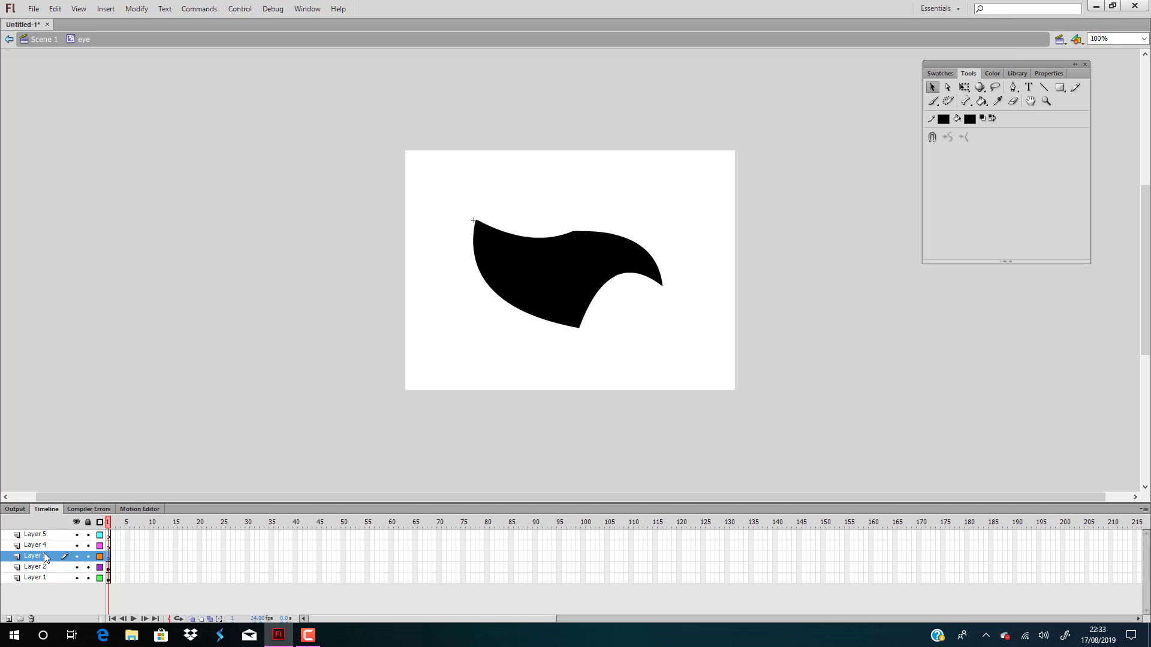
key("ctrl+a")
Shrink the Layer 3 copy with Free Transform and position it inside the larger black shape
left_click(380, 307)
left_click(591, 277)
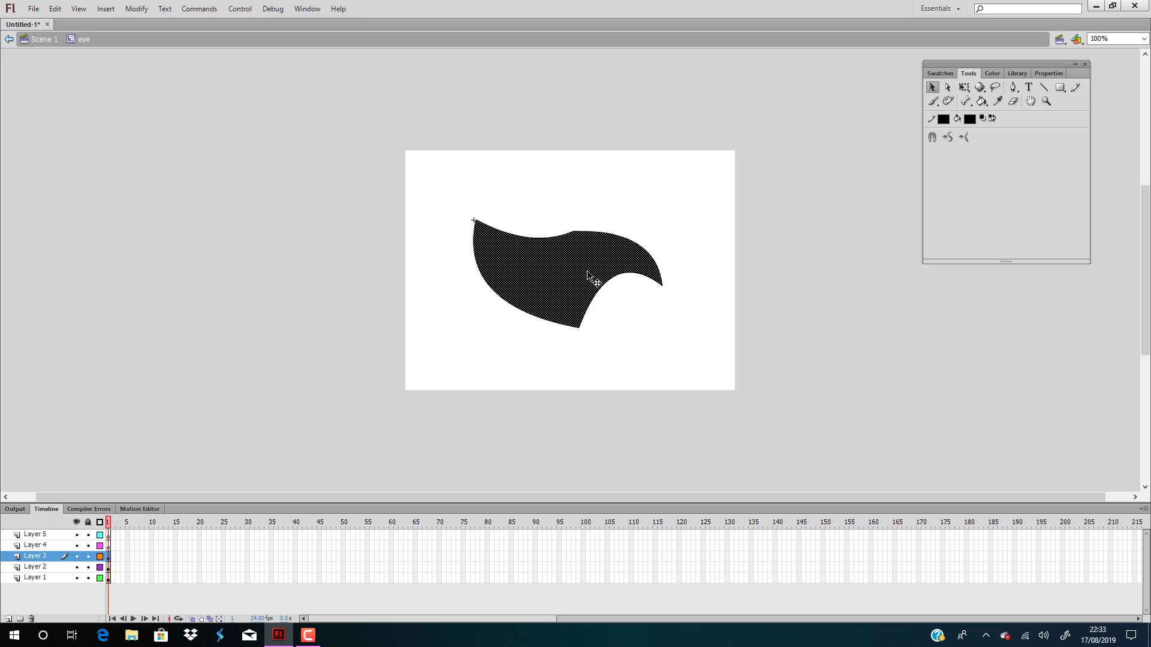
left_click(964, 87)
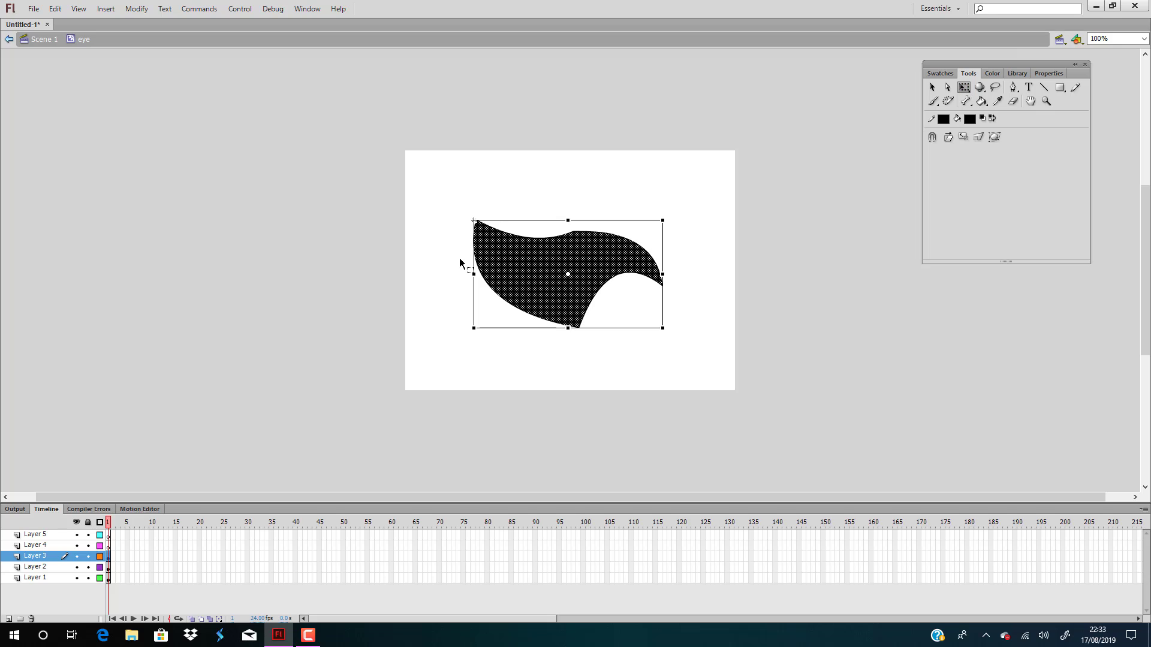
left_click_drag(474, 221, 502, 243)
left_click_drag(590, 291, 583, 282)
left_click(227, 428)
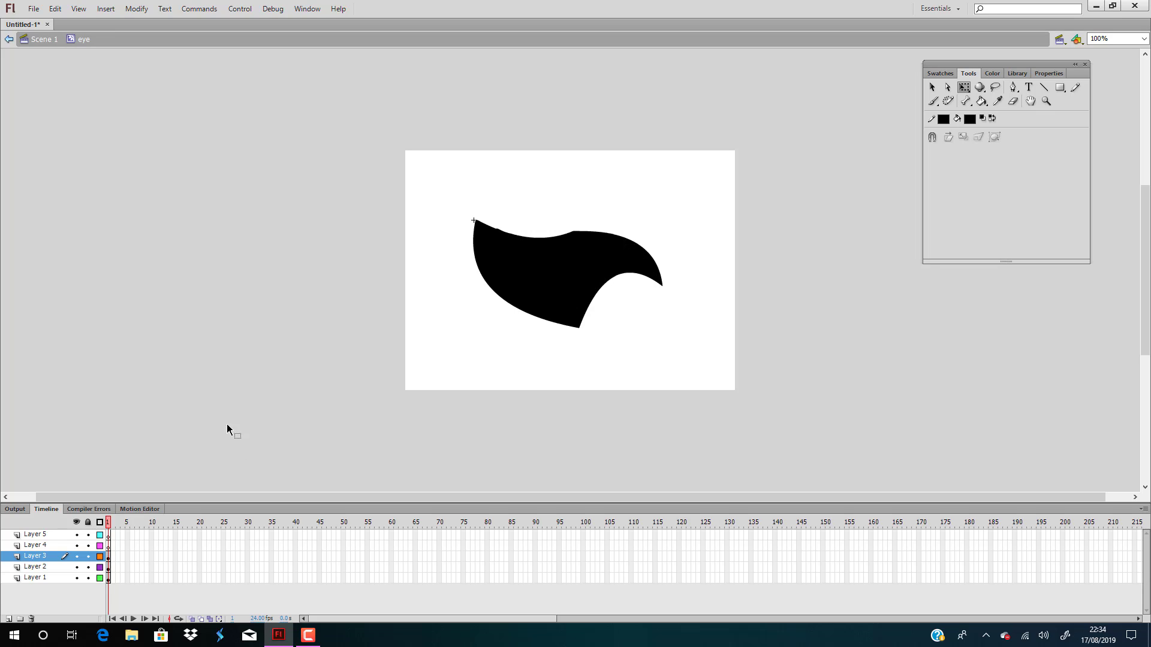
Inset the fill of the Layer 2 shape with Expand Fill
left_click(44, 568)
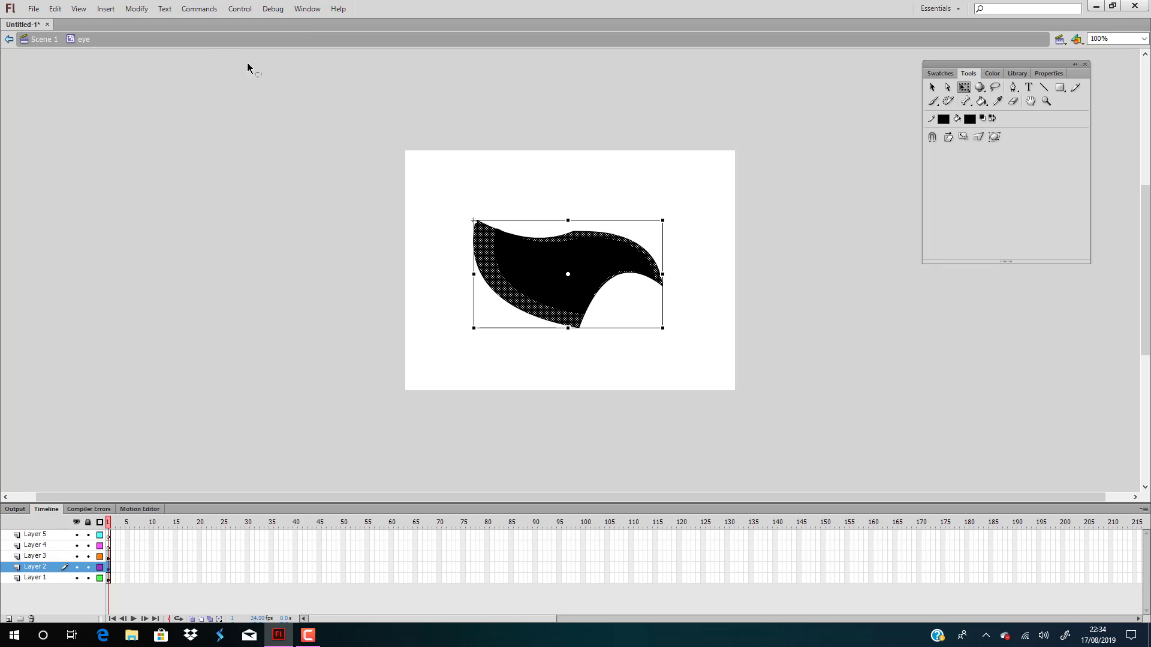
left_click(137, 8)
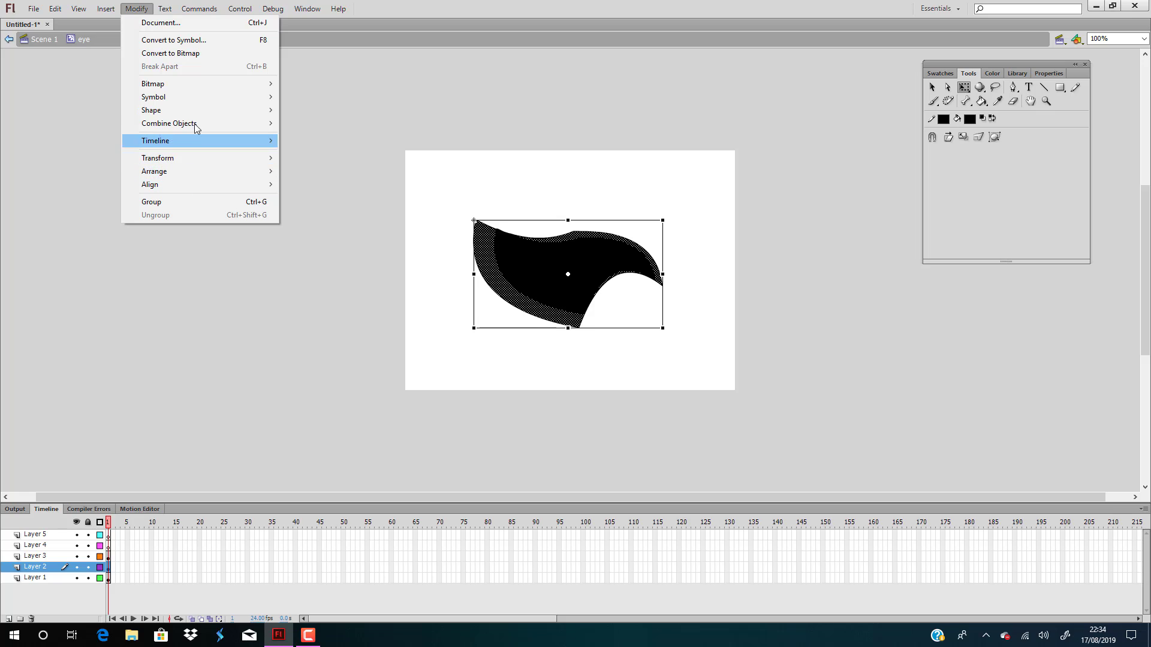
mouse_move(193, 110)
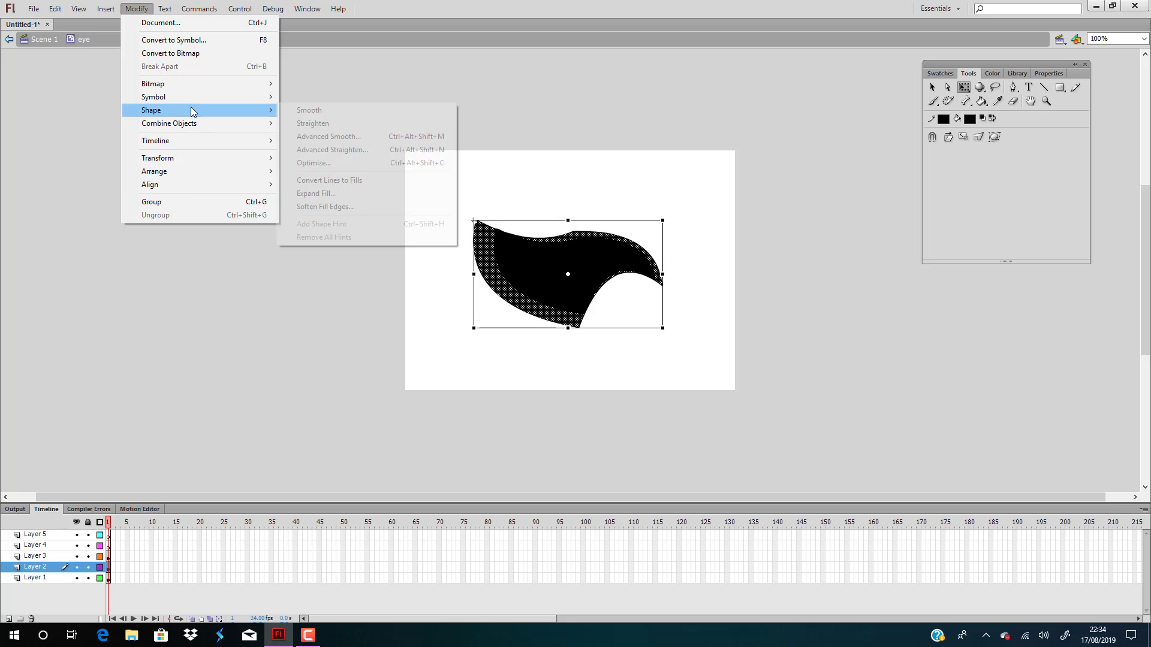
left_click(339, 199)
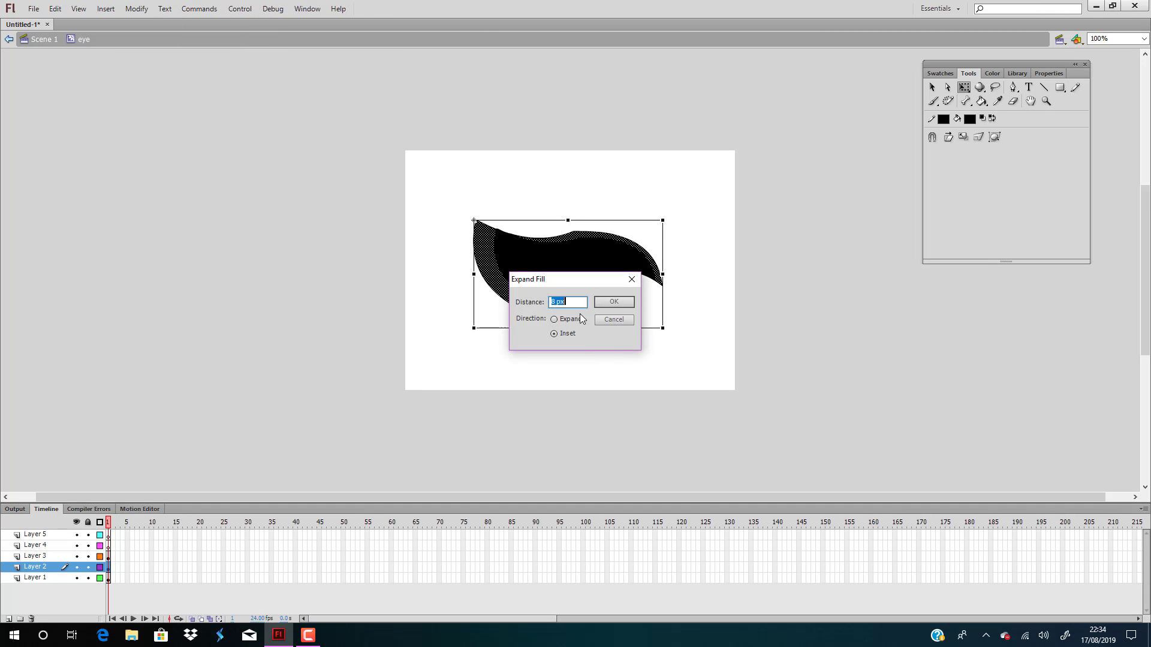
left_click(614, 302)
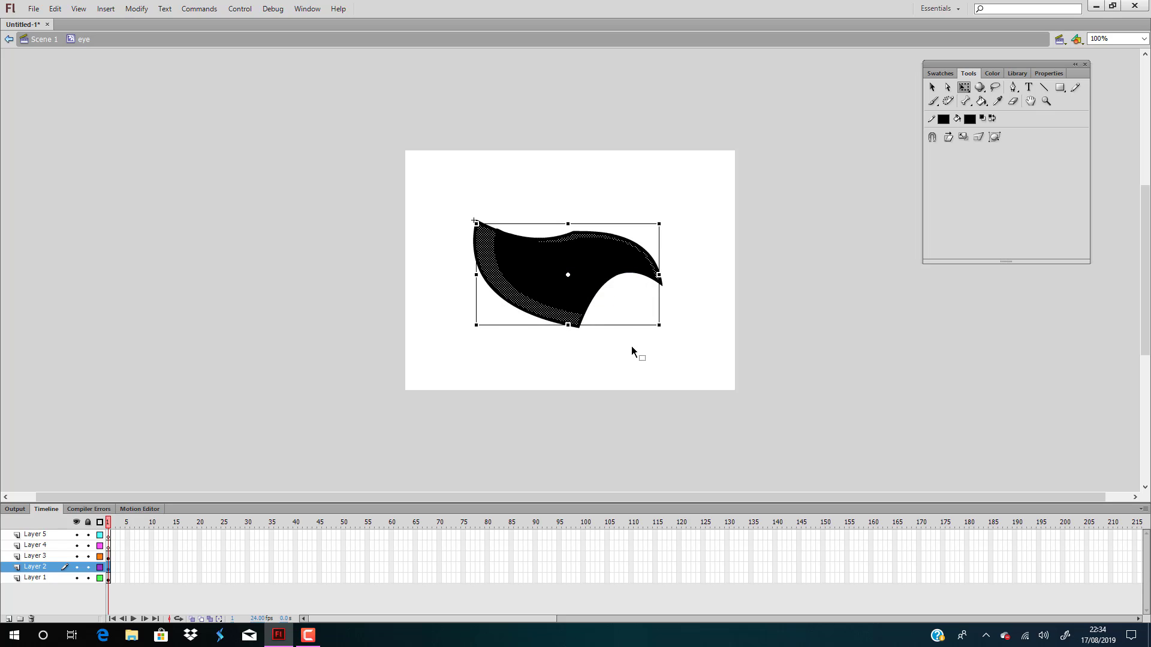
Nudge the inset Layer 2 shape slightly to the right
left_click(612, 410)
left_click(546, 315)
key("Right")
key("Right")
left_click(680, 427)
Change the fill of the smaller Layer 3 shape to white (#FFFFFF)
left_click(580, 267)
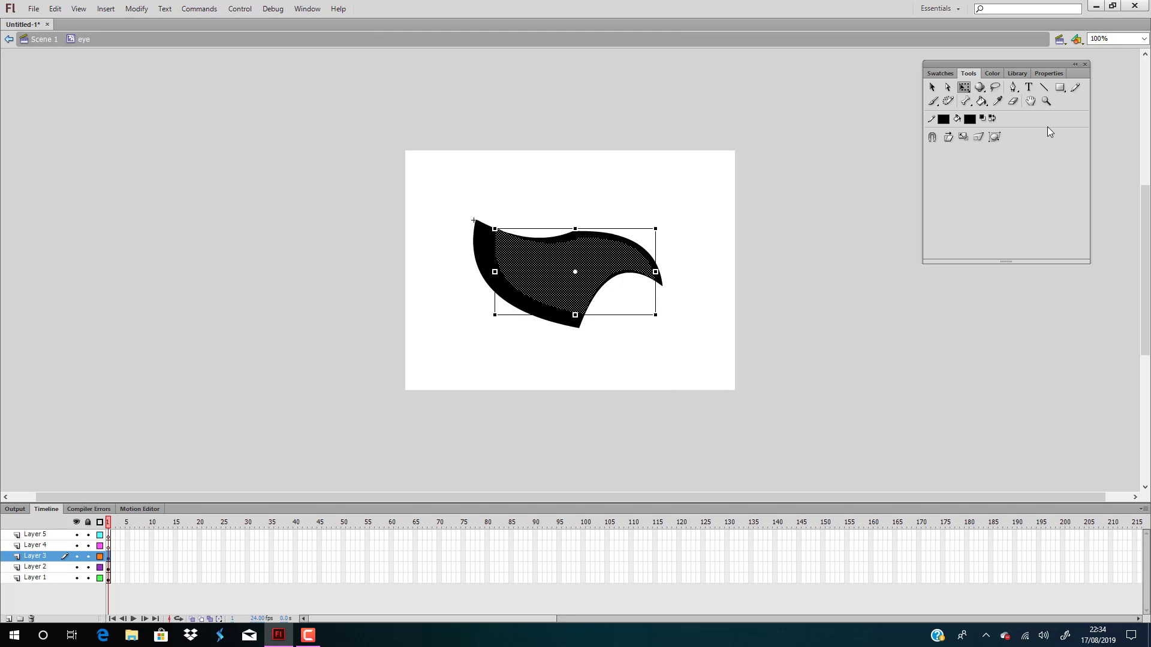
left_click(992, 74)
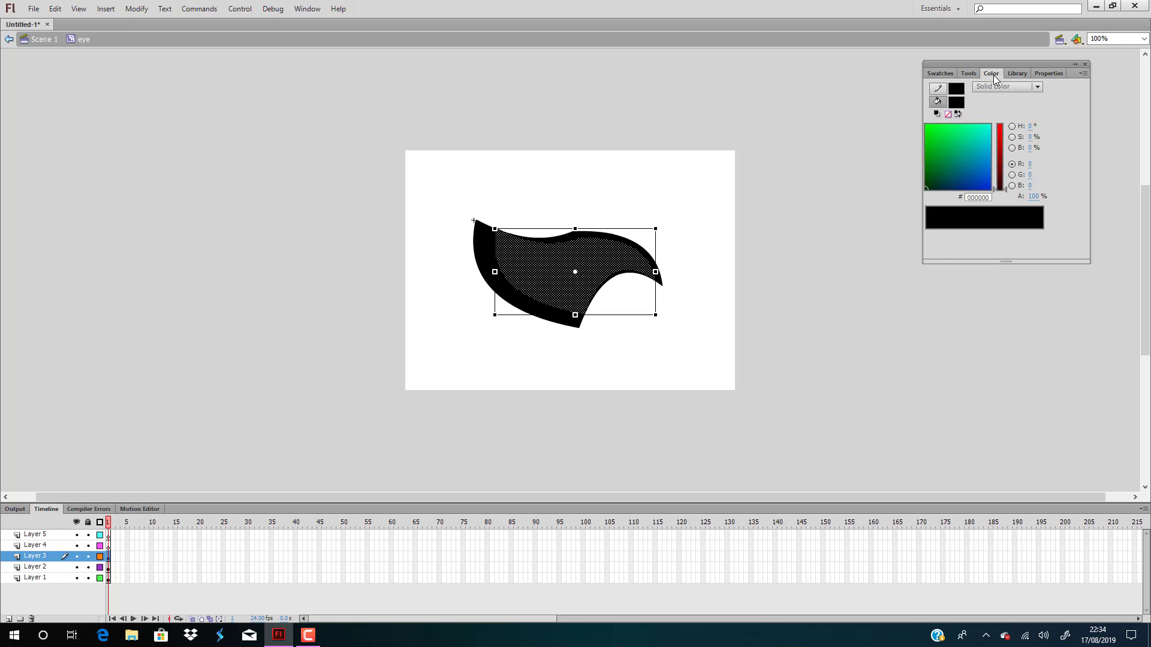
left_click(957, 102)
left_click(955, 157)
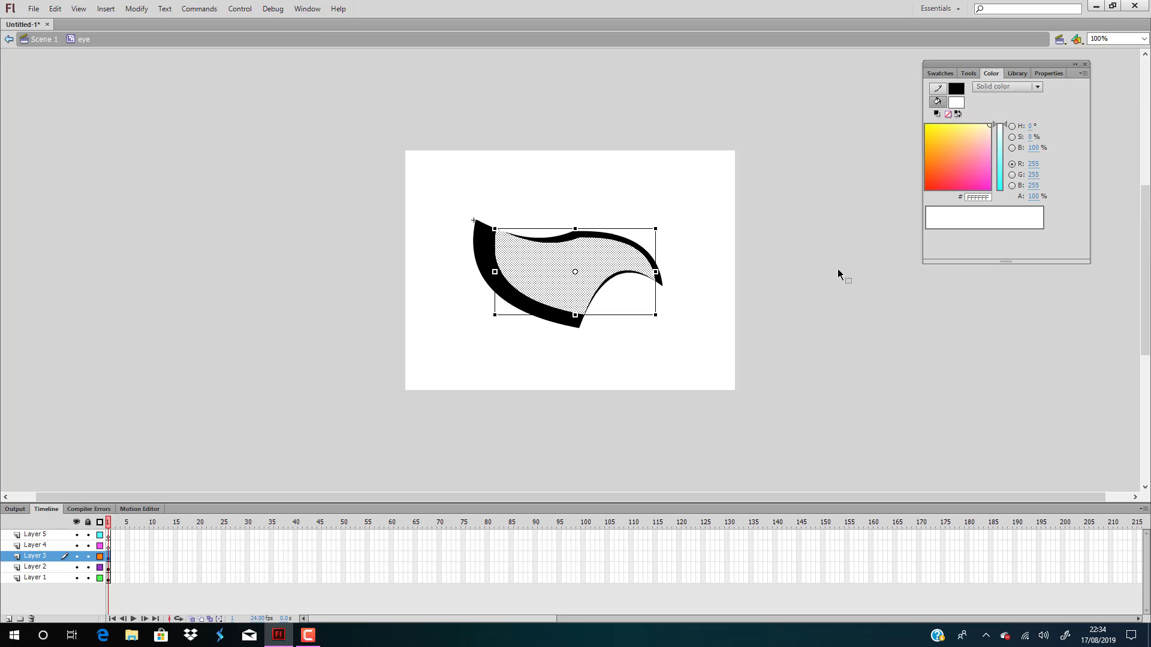
left_click(486, 385)
Change the fill of the Layer 2 shape to grey #999999
left_click(556, 316)
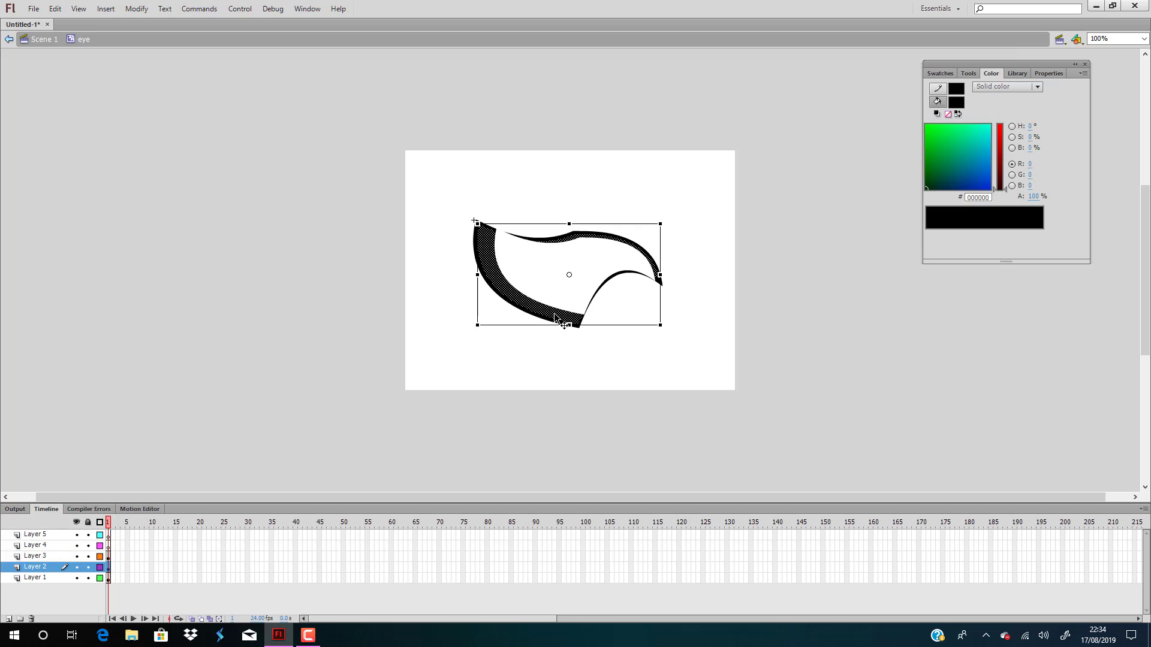
left_click(956, 102)
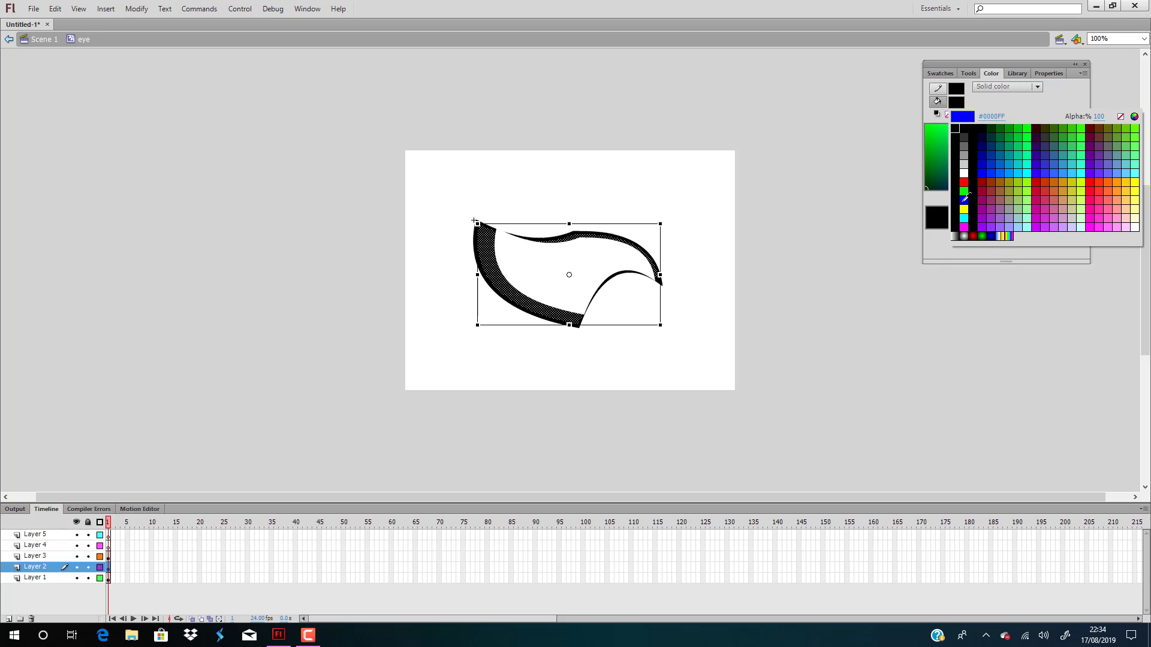
left_click(964, 154)
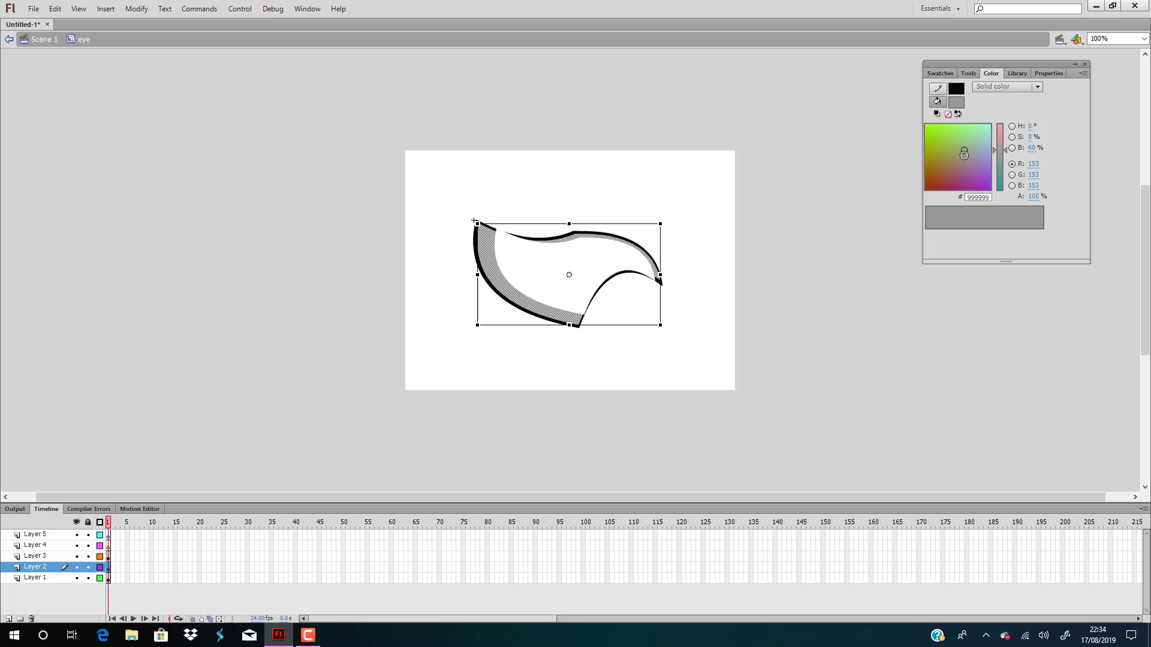
left_click(815, 240)
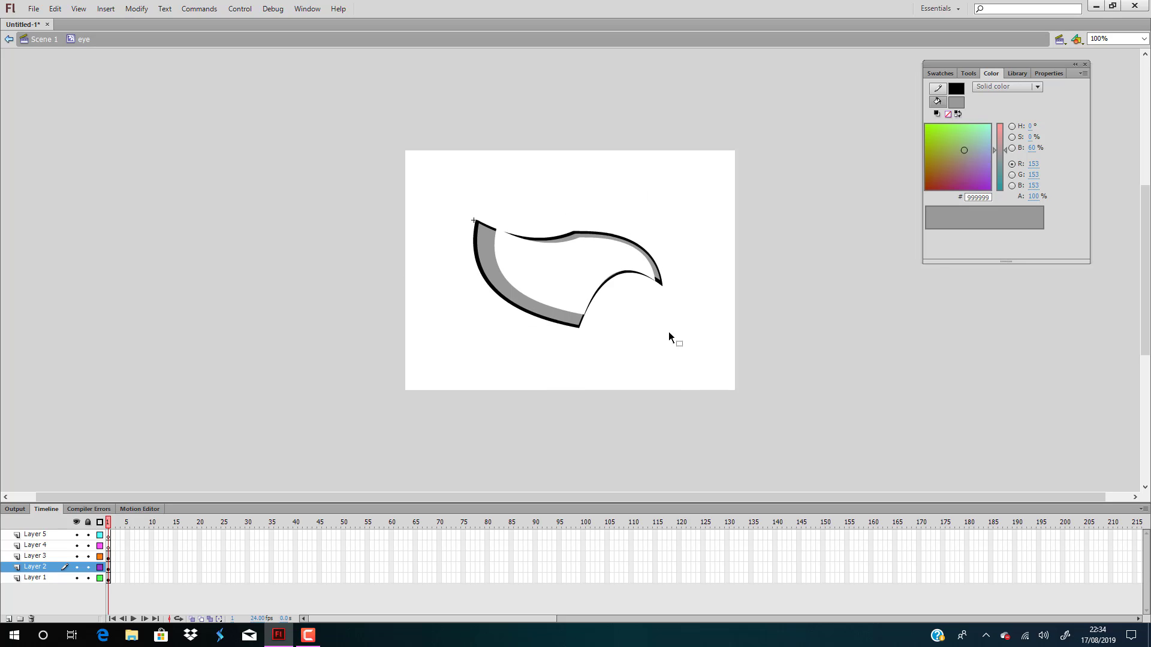
Draw a grey rectangle with a black outline on Layer 4, covering the upper part of the eye
left_click(34, 546)
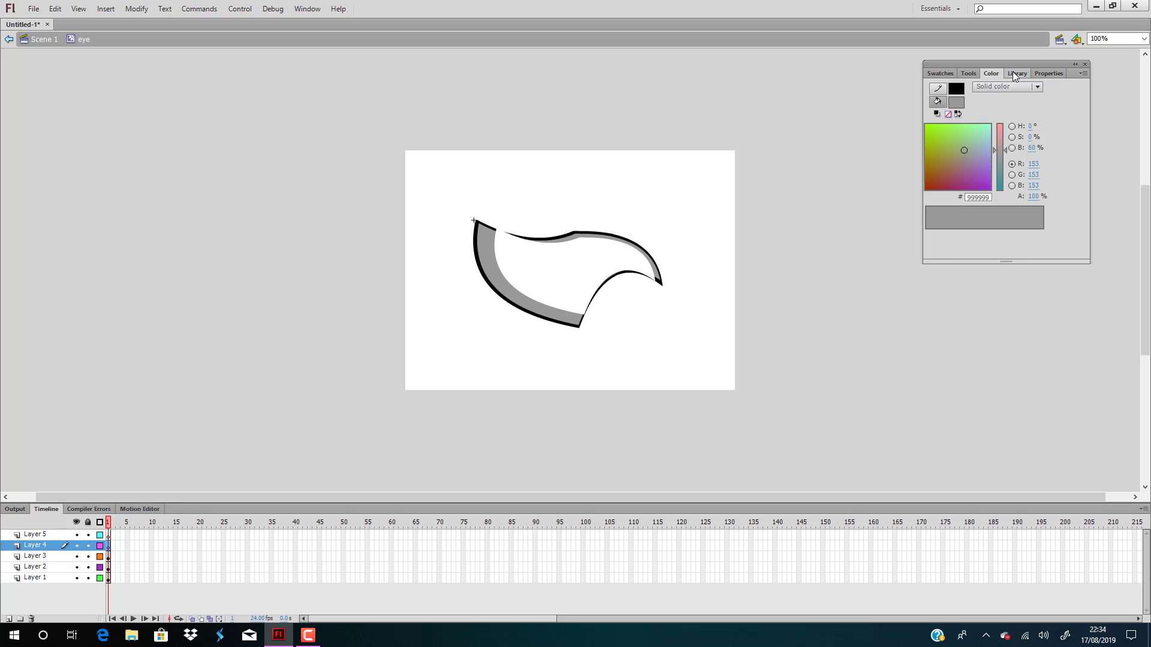
left_click(969, 73)
left_click(1060, 87)
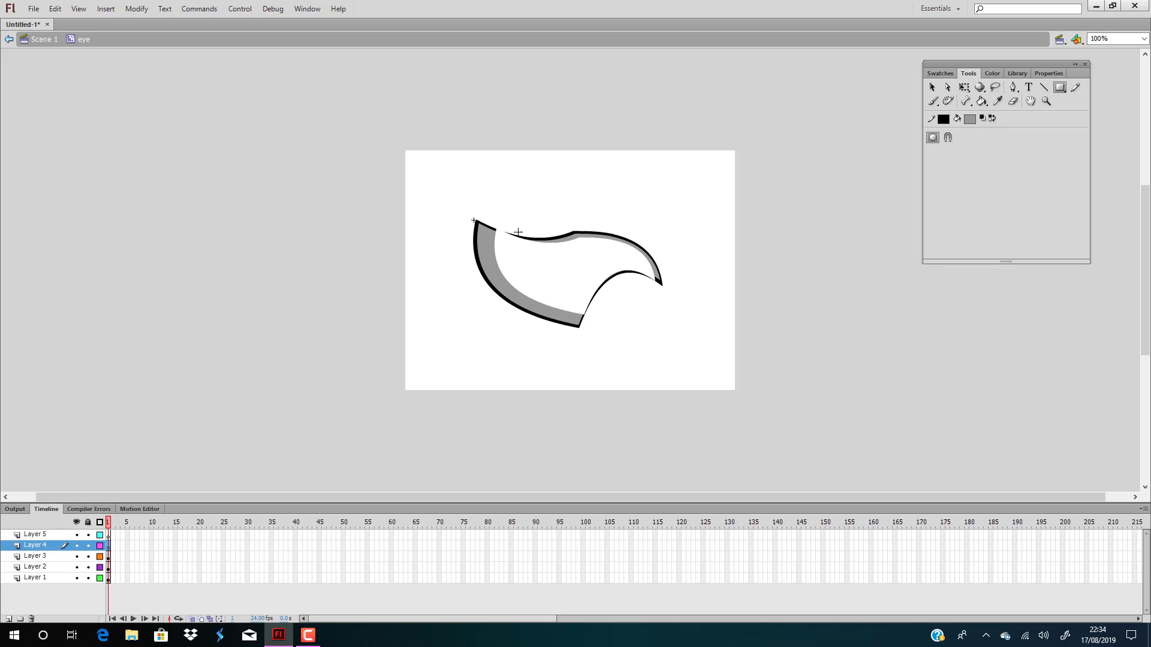
mouse_move(449, 166)
left_mouse_down()
mouse_move(557, 252)
mouse_move(661, 251)
left_mouse_up()
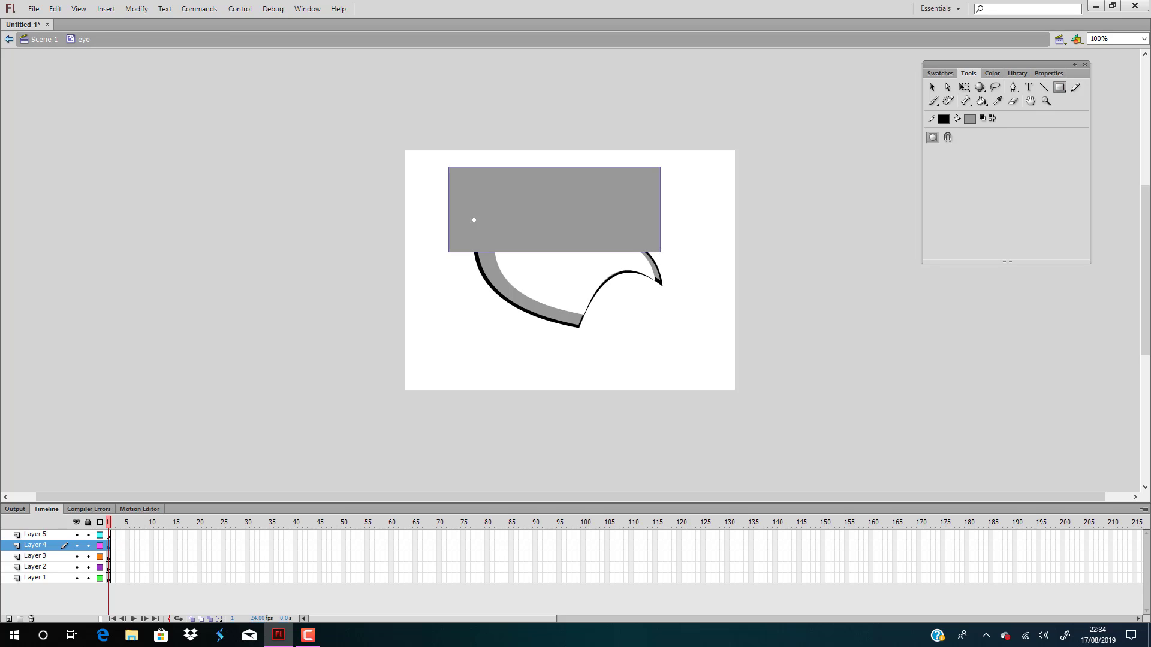
Convert the rectangle and its outline into a movie clip symbol named "eye lid"
left_click(933, 88)
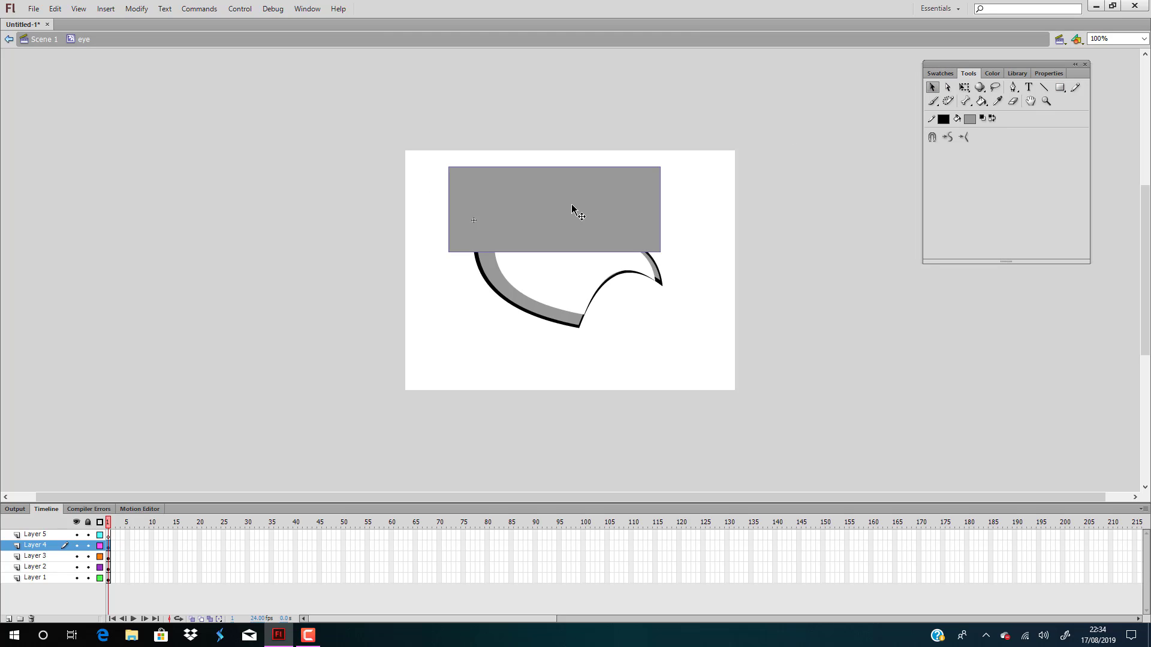
double_click(572, 206)
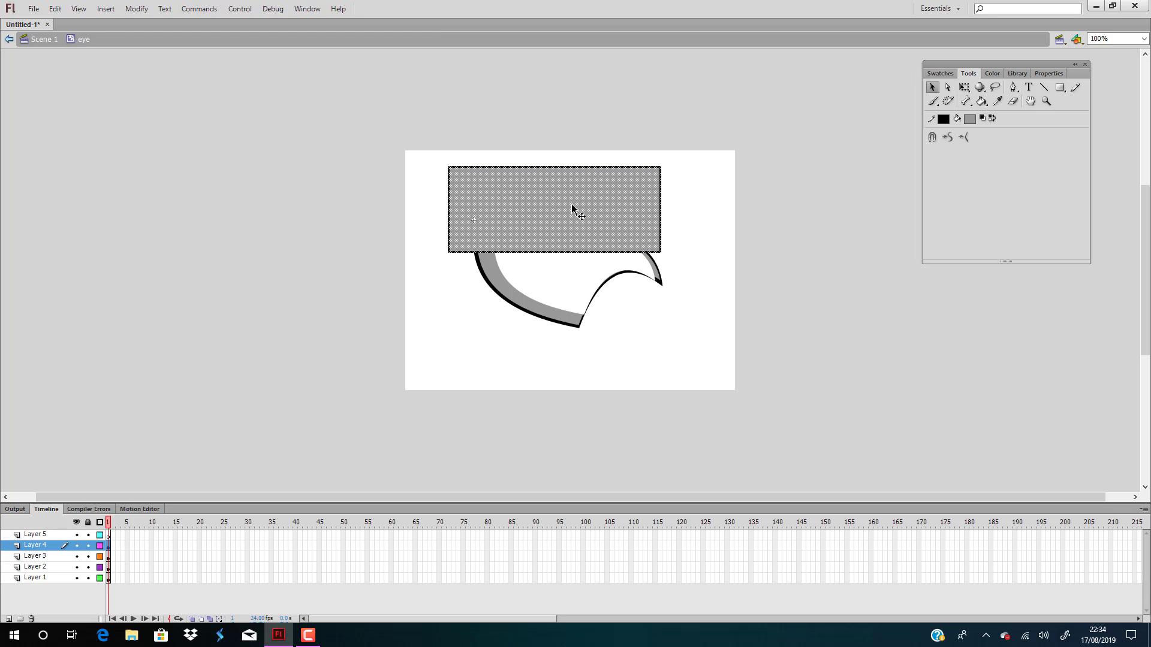
key("F8")
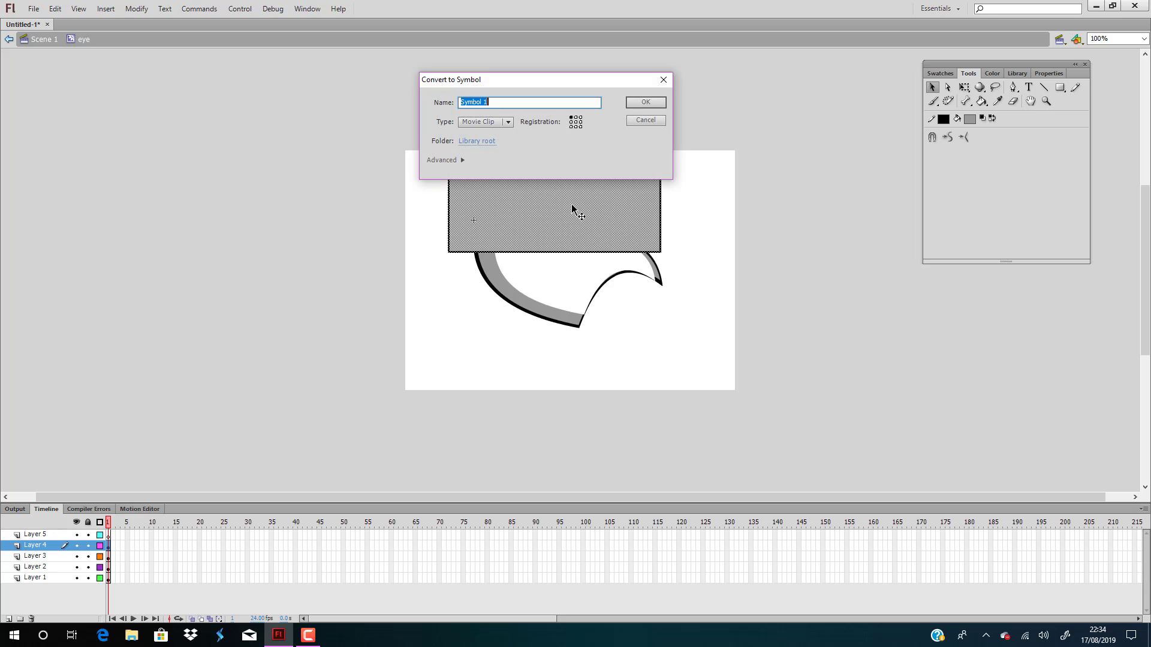
key("BackSpace")
type("eye lid")
key("Return")
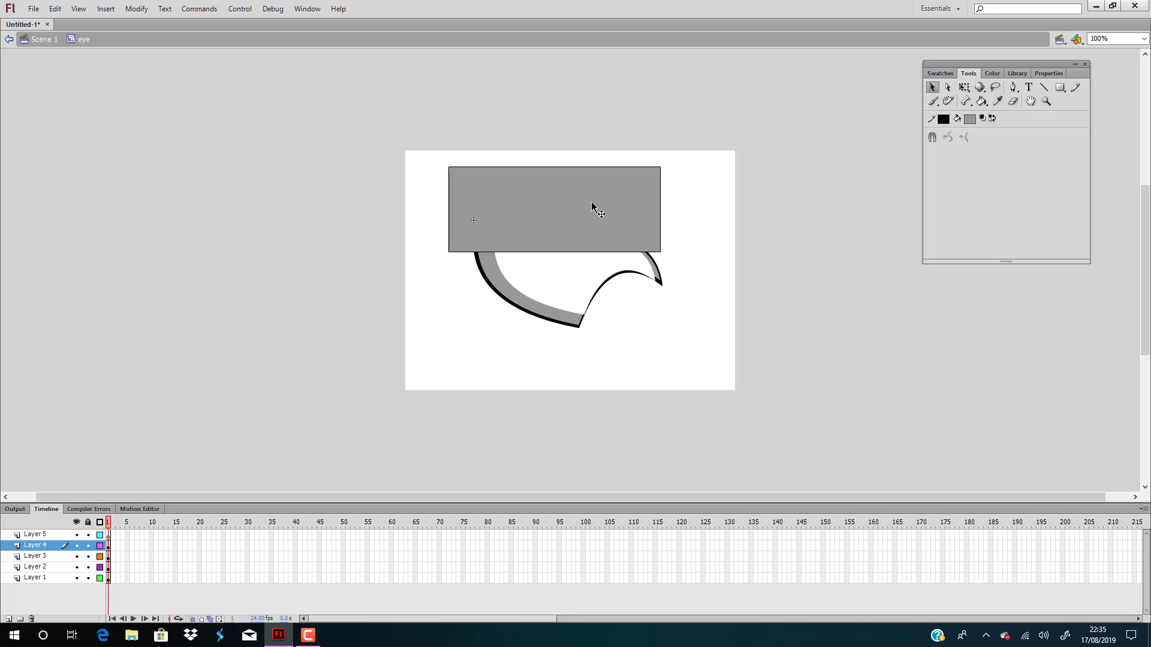
Inside the eye lid symbol, reshape the rectangle into an arch by collapsing its upper corners, and delete its outline
double_click(591, 202)
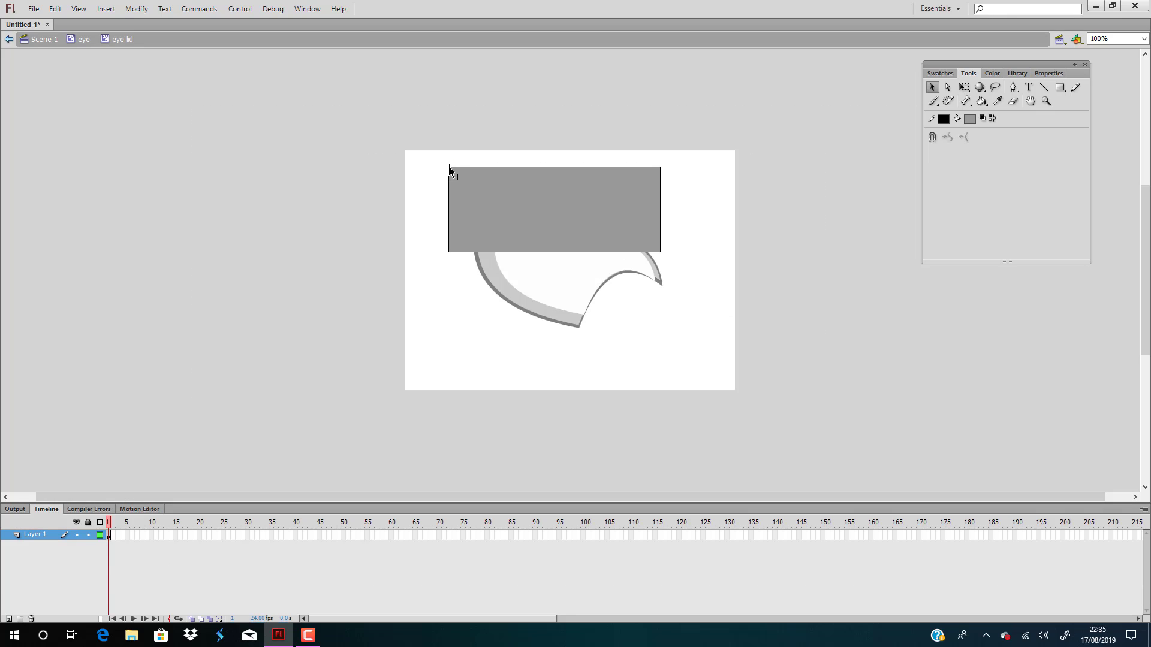
left_click_drag(448, 167, 661, 167)
left_click_drag(575, 205, 543, 179)
left_click_drag(660, 166, 660, 253)
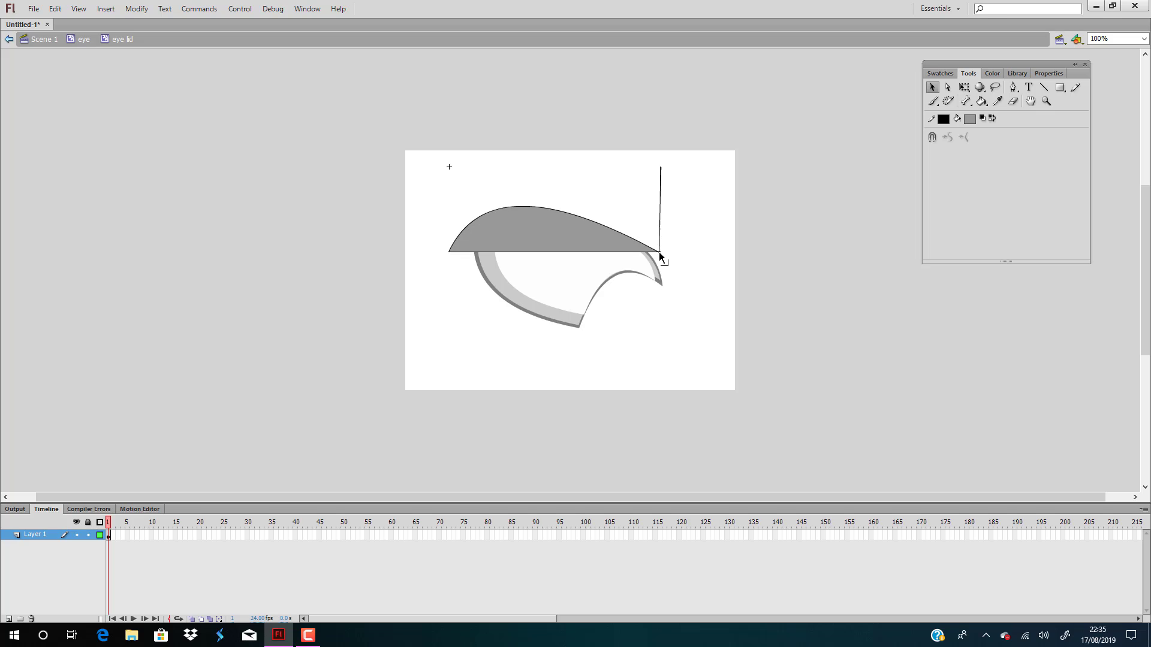
double_click(661, 196)
key("Delete")
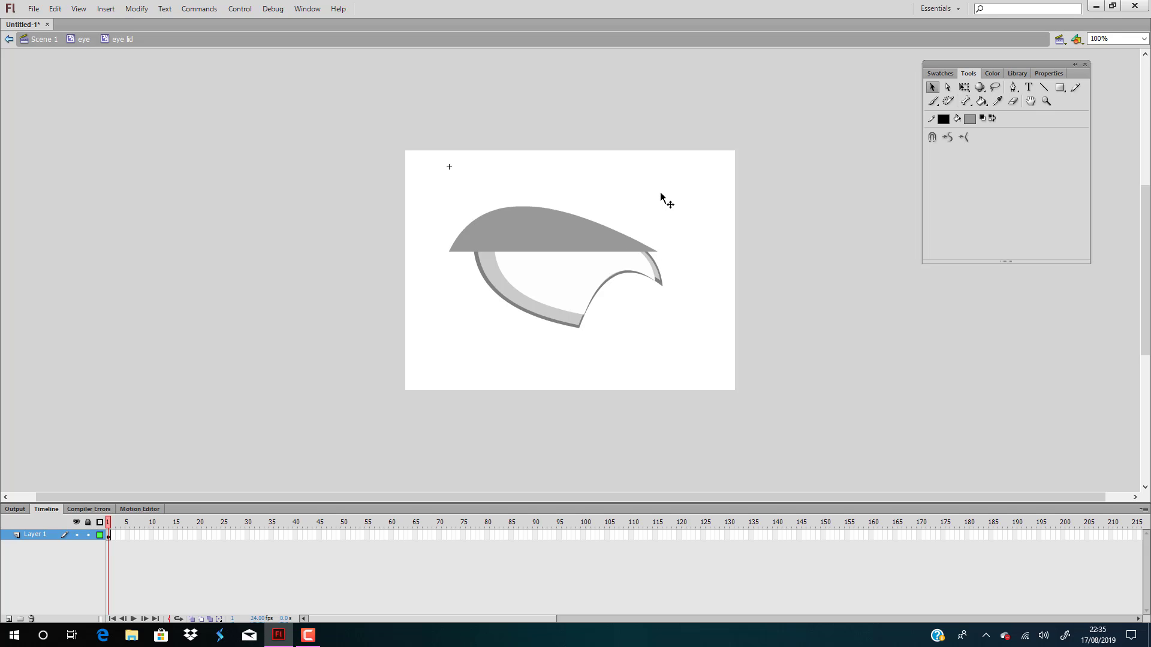
Bend the eyelid's lower edge upward and adjust its curves and ends to form a crescent over the eye
mouse_move(567, 249)
left_mouse_down()
mouse_move(566, 231)
mouse_move(567, 279)
mouse_move(547, 214)
mouse_move(556, 180)
mouse_move(581, 170)
left_mouse_up()
left_click(567, 276)
left_click(627, 268)
left_click_drag(557, 189, 554, 226)
left_click(690, 222)
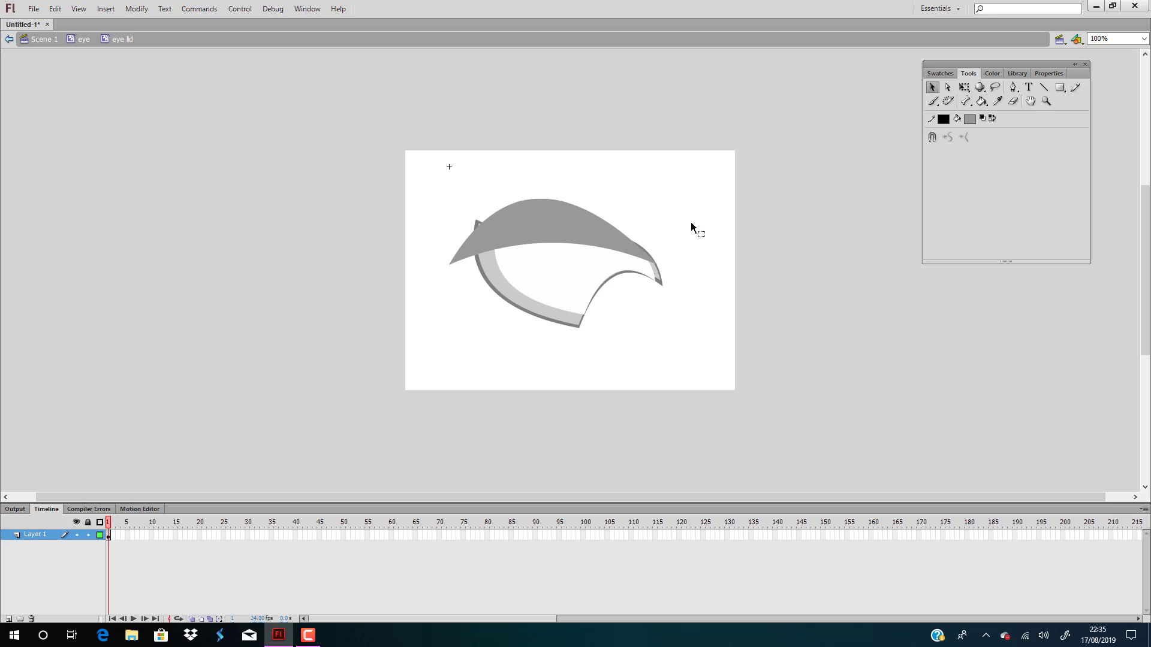
Change the fill of the eyelid crescent to black
left_click(535, 226)
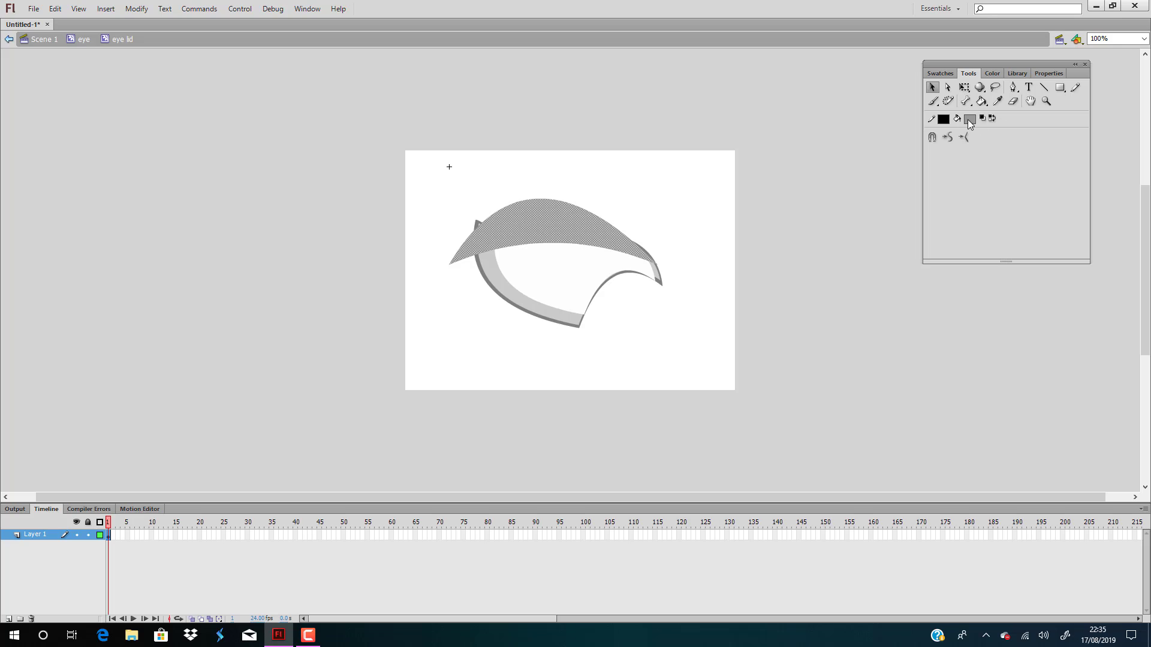
left_click(970, 122)
left_click(975, 143)
left_click(688, 253)
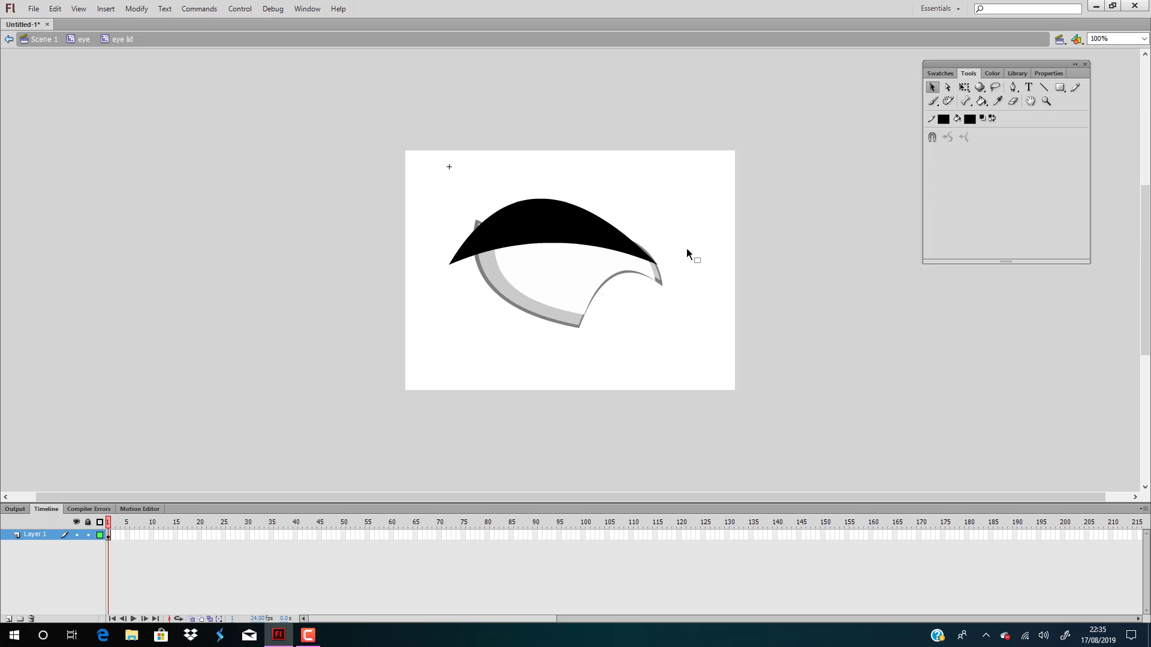
Add two layers above the eyelid and paste a copy of the black crescent in place on Layer 2 and Layer 3
left_click(556, 224)
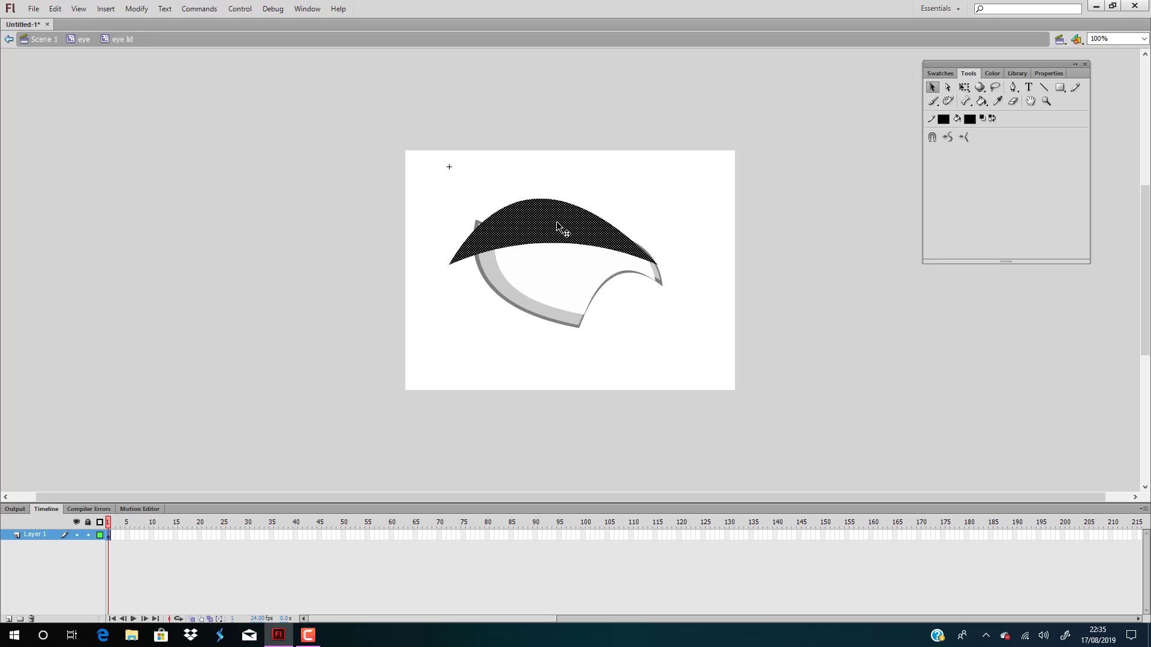
left_click(9, 620)
left_click(8, 620)
left_click(47, 547)
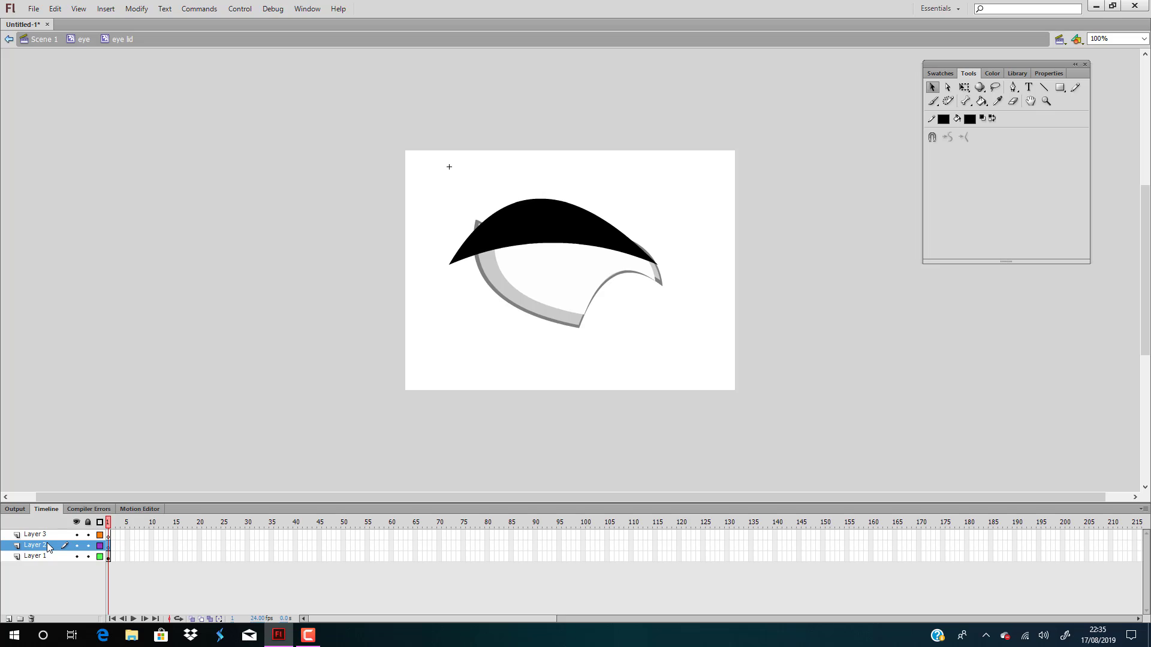
key("ctrl+a")
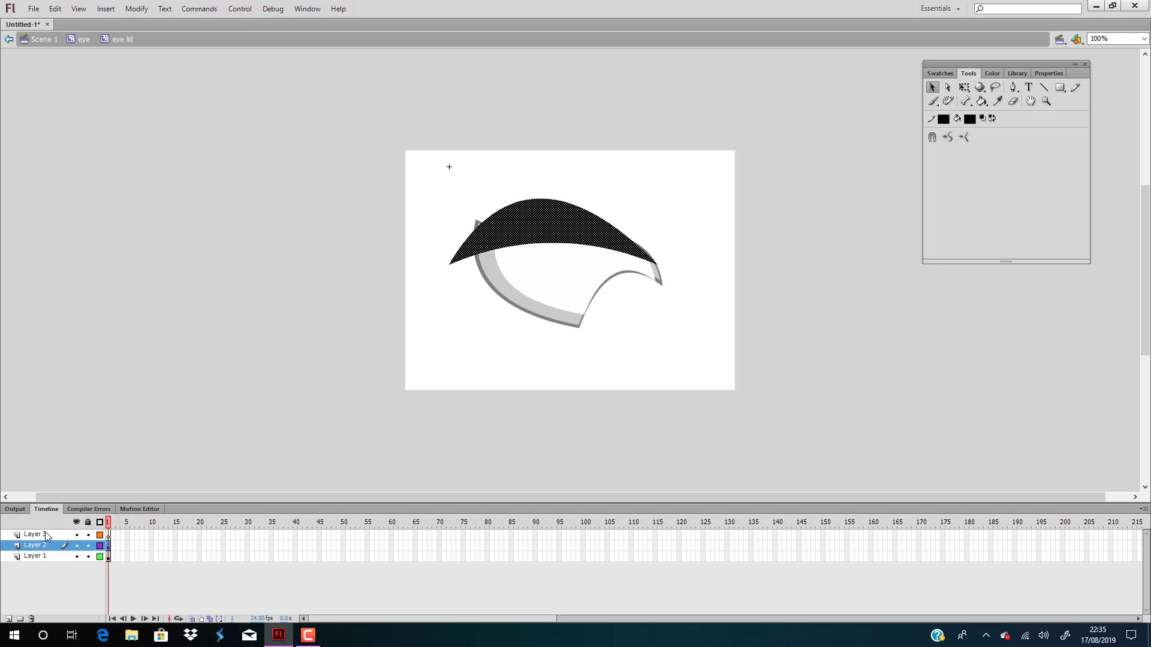
left_click(47, 536)
key("ctrl+a")
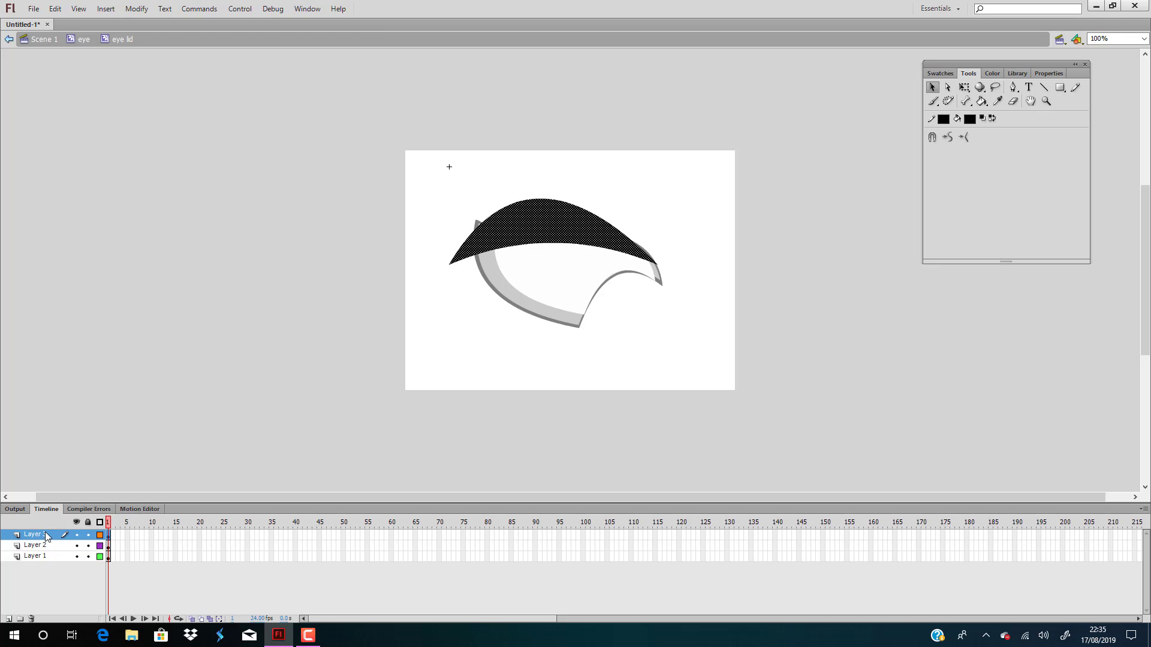
Shrink the Layer 3 crescent with Free Transform, then rotate and move it toward the eyelid's right end
key("q")
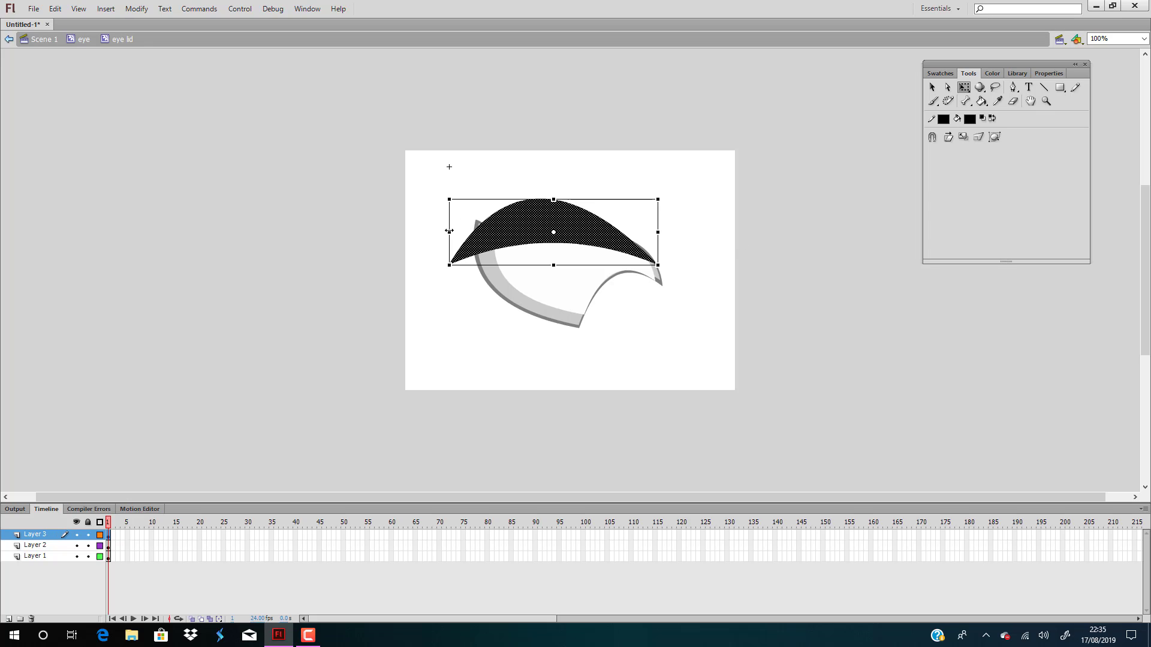
left_click_drag(449, 231, 508, 232)
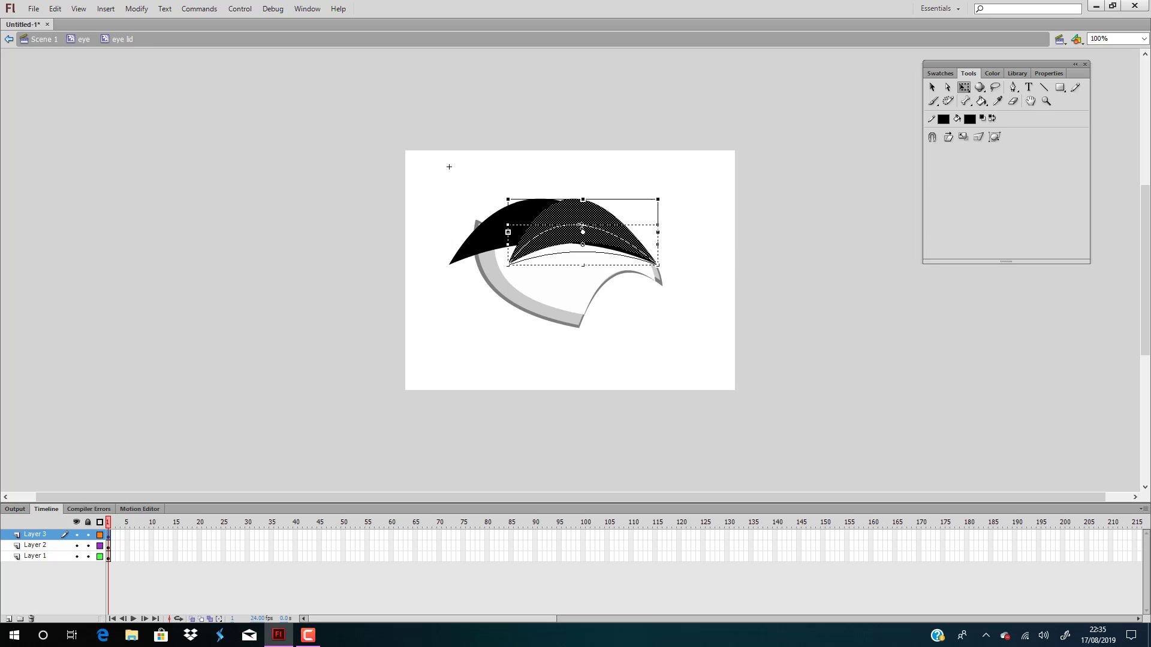
left_click_drag(581, 226, 606, 241)
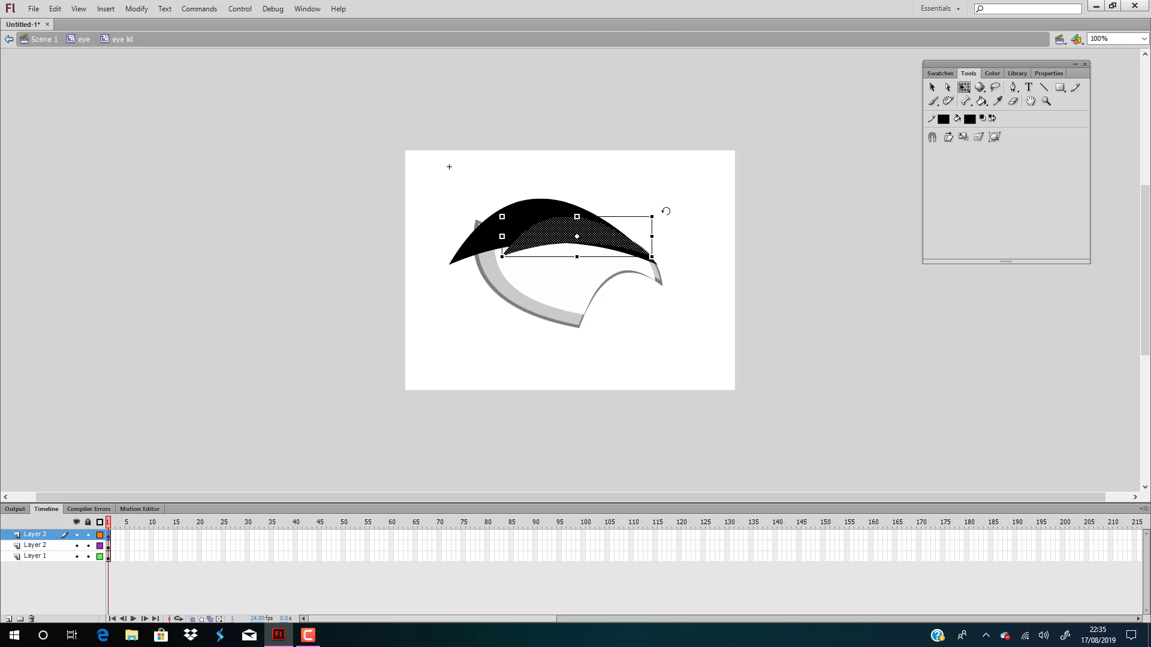
left_click_drag(666, 211, 673, 222)
left_click_drag(608, 243, 612, 240)
left_click(727, 301)
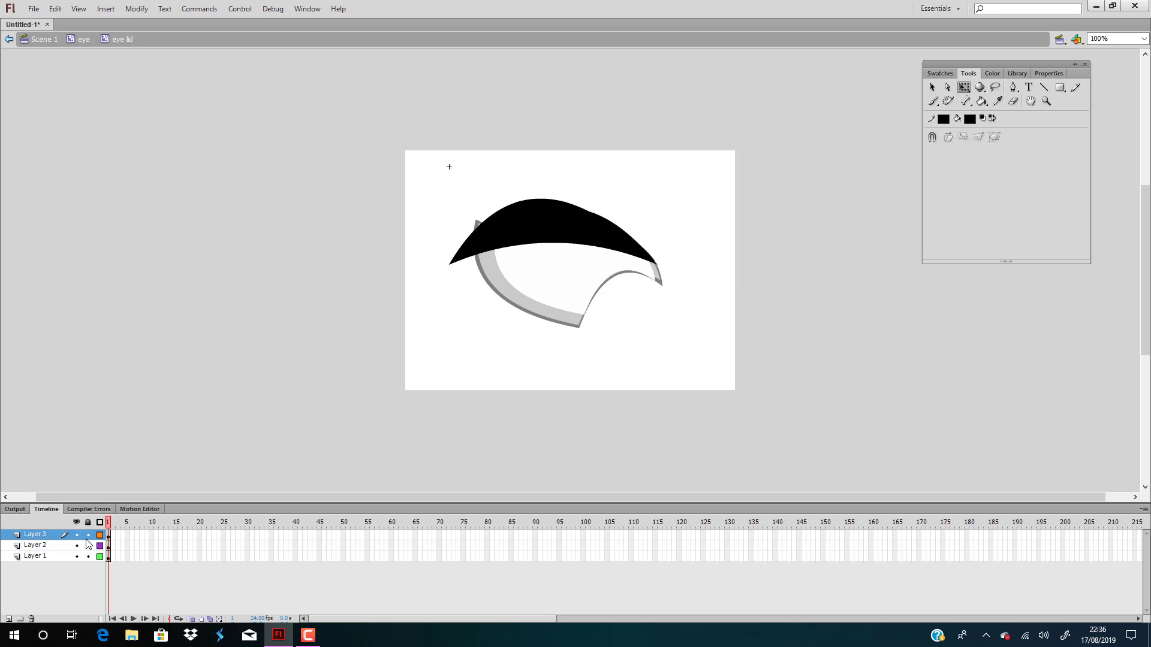
Inset the fill of the Layer 2 crescent with Expand Fill
left_click(43, 547)
left_click(137, 9)
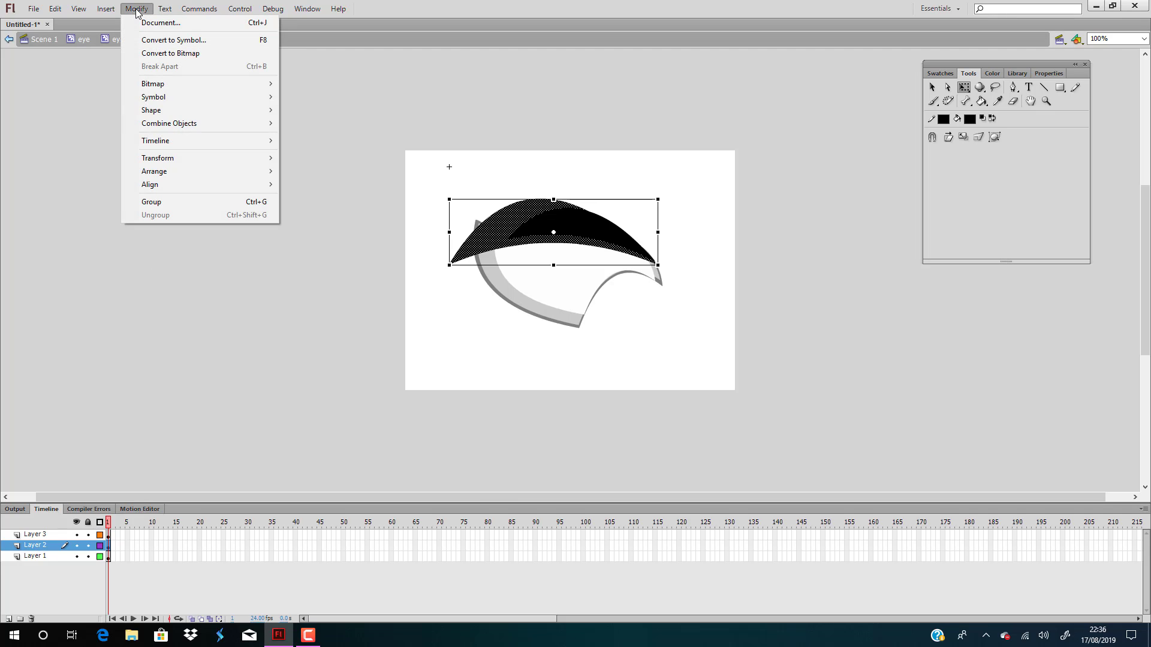
mouse_move(258, 110)
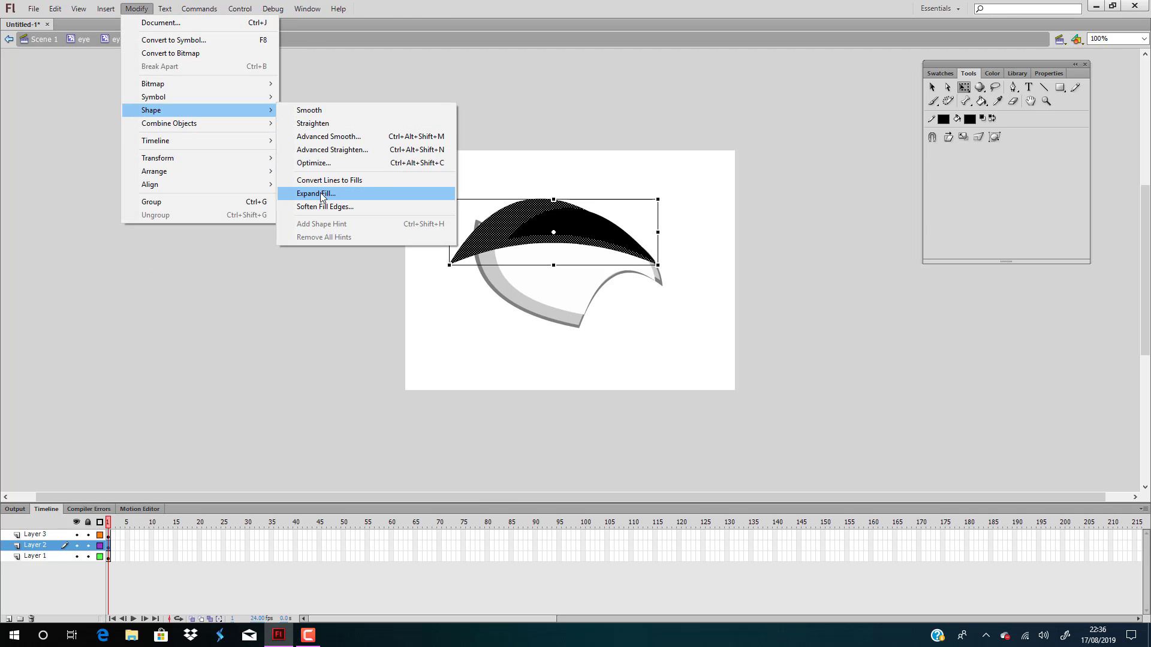
left_click(321, 193)
left_click(614, 303)
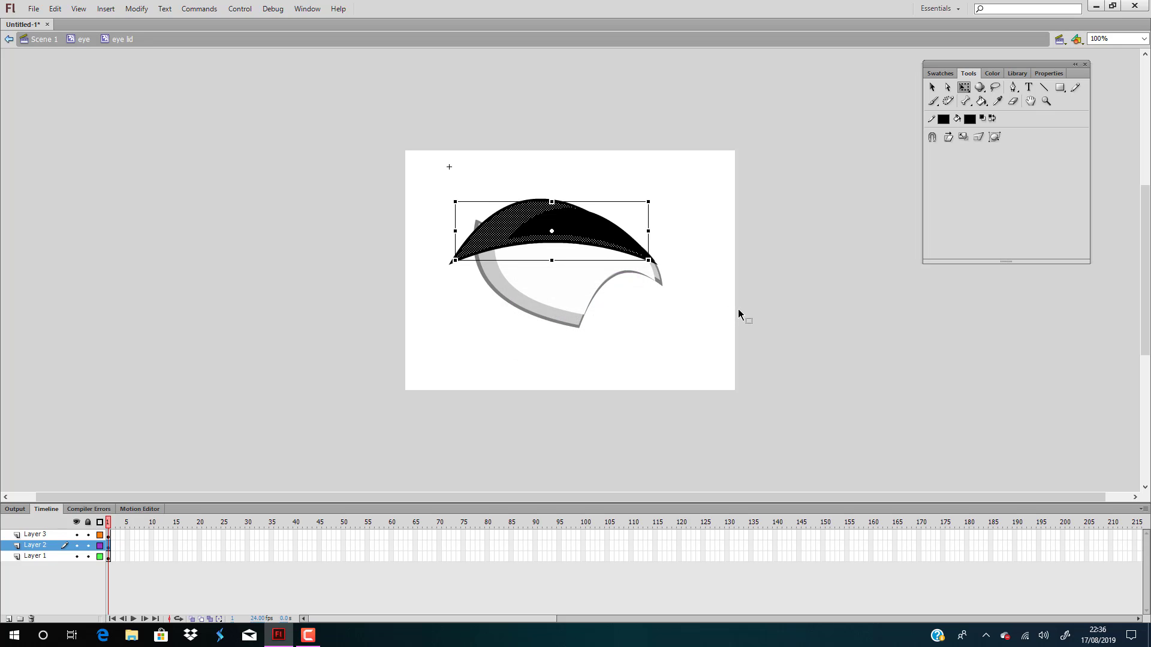
Nudge the inset Layer 2 crescent slightly to the right and rotate it a little clockwise
left_click_drag(514, 220, 520, 220)
left_click_drag(662, 193, 664, 198)
left_click(812, 359)
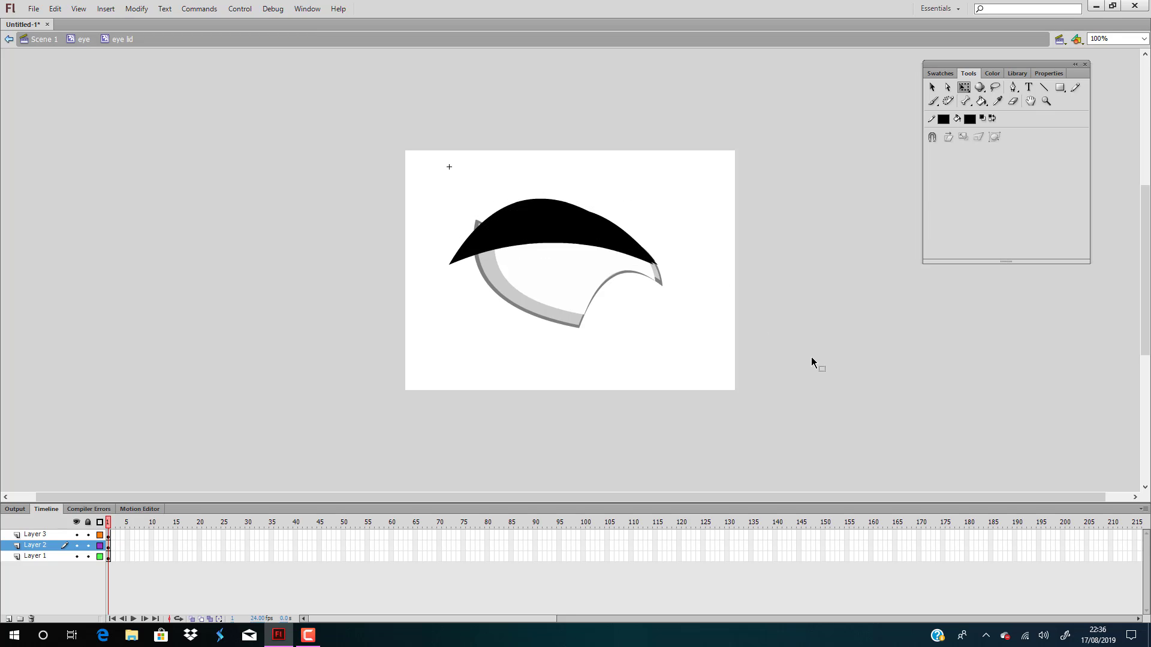
Change the fill of the small Layer 3 crescent to white (#FFFFFF)
left_click(543, 221)
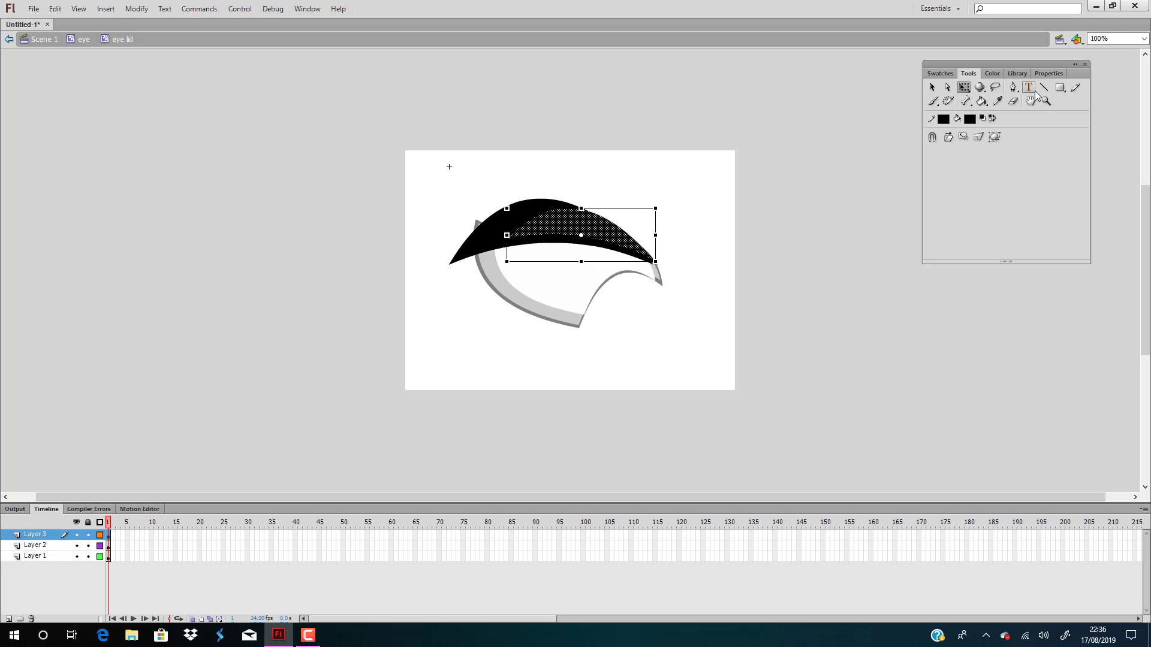
left_click(992, 73)
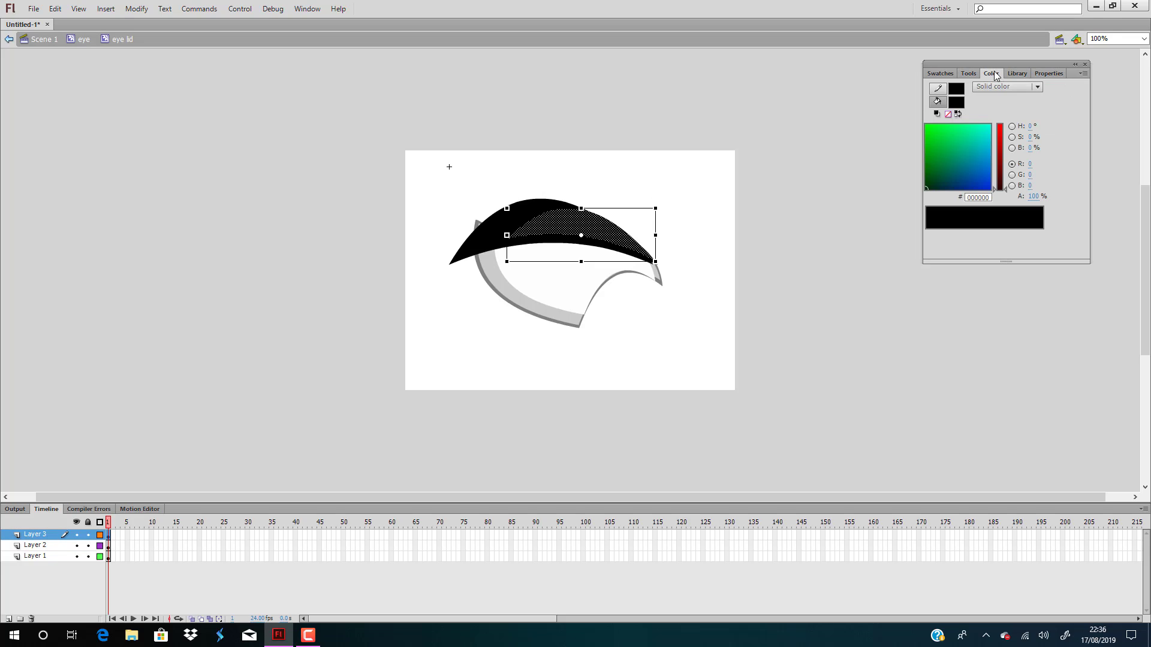
left_click(957, 102)
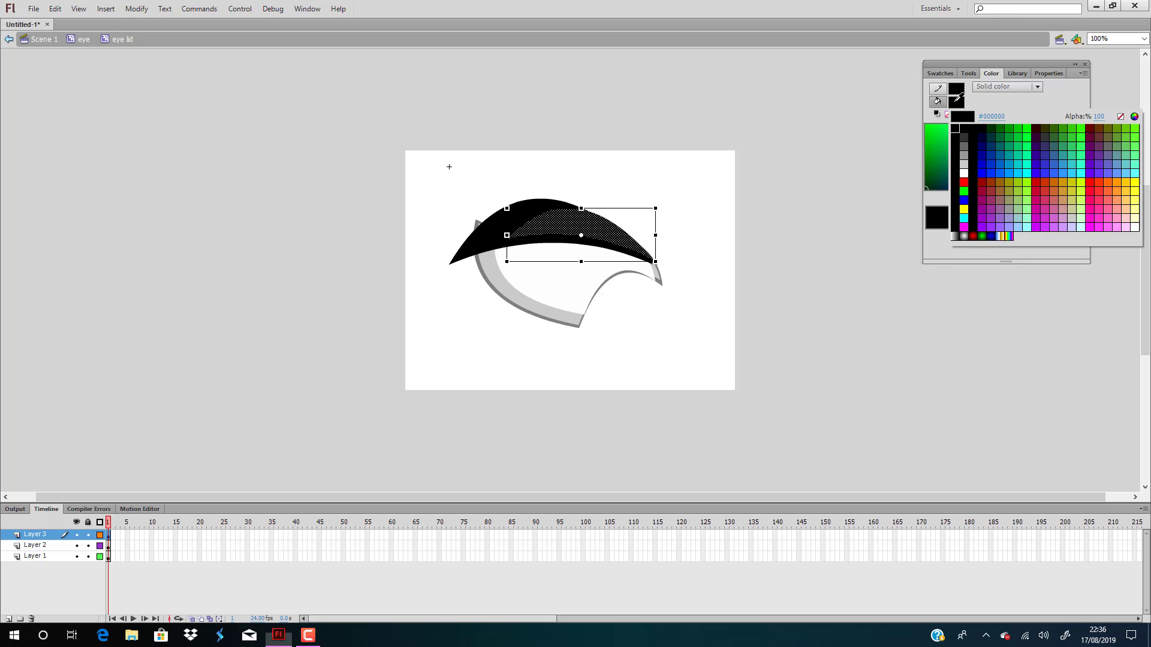
left_click(964, 173)
left_click(691, 255)
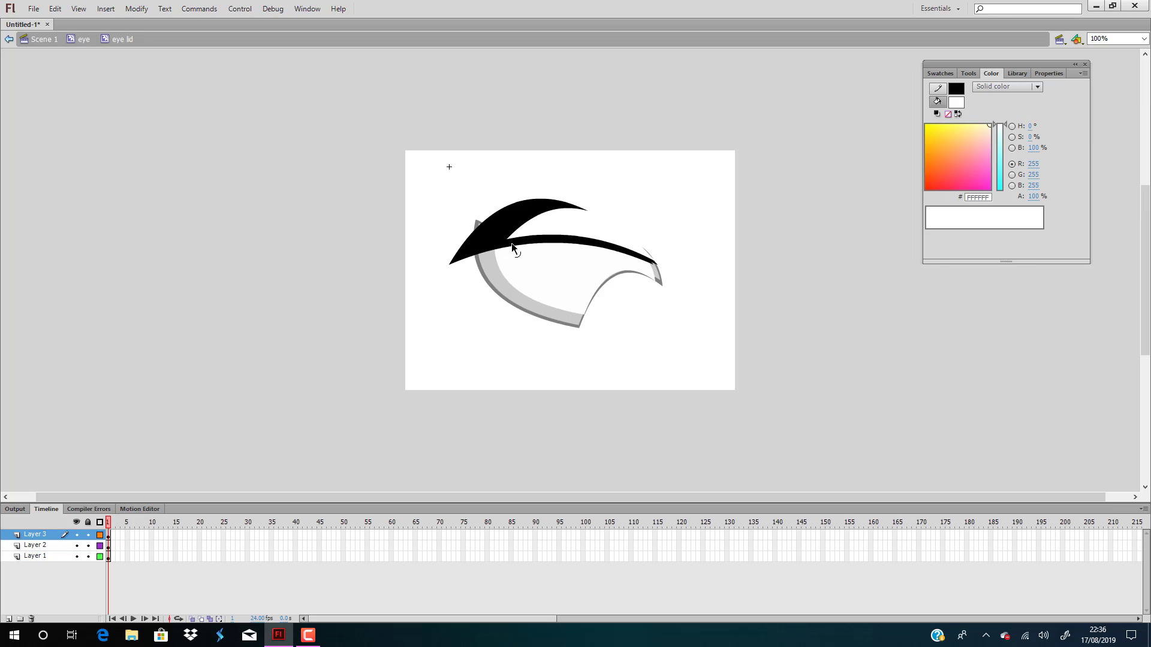
Change the fill of the Layer 2 crescent to grey #999999
left_click(516, 243)
left_click(956, 102)
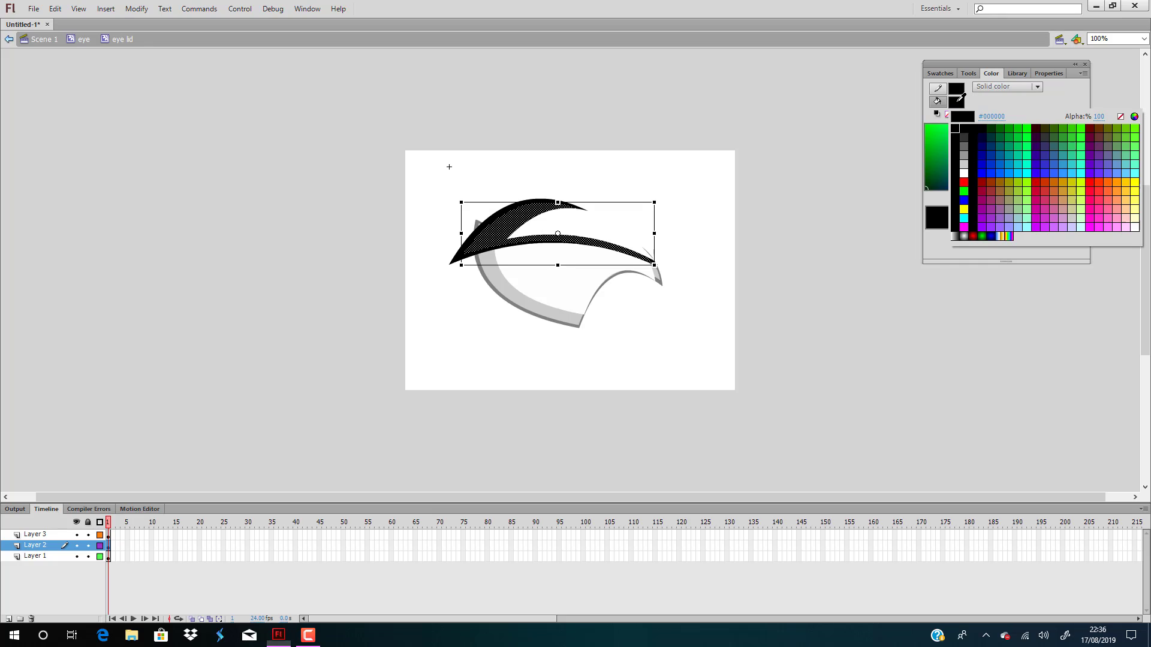
left_click(964, 148)
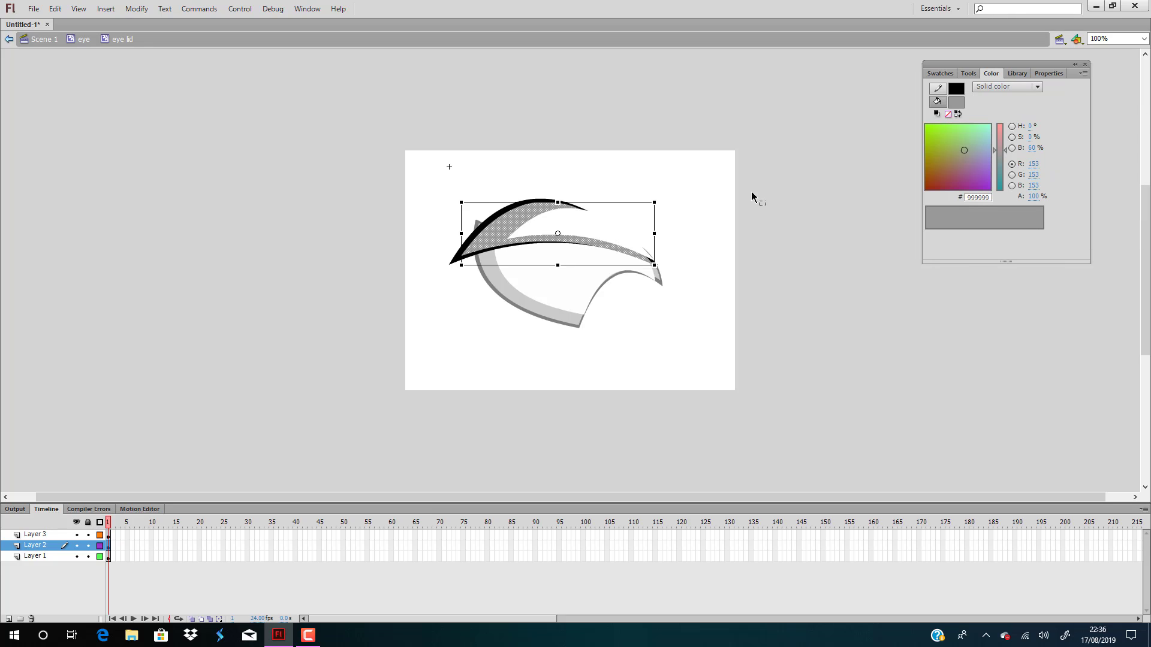
left_click(796, 298)
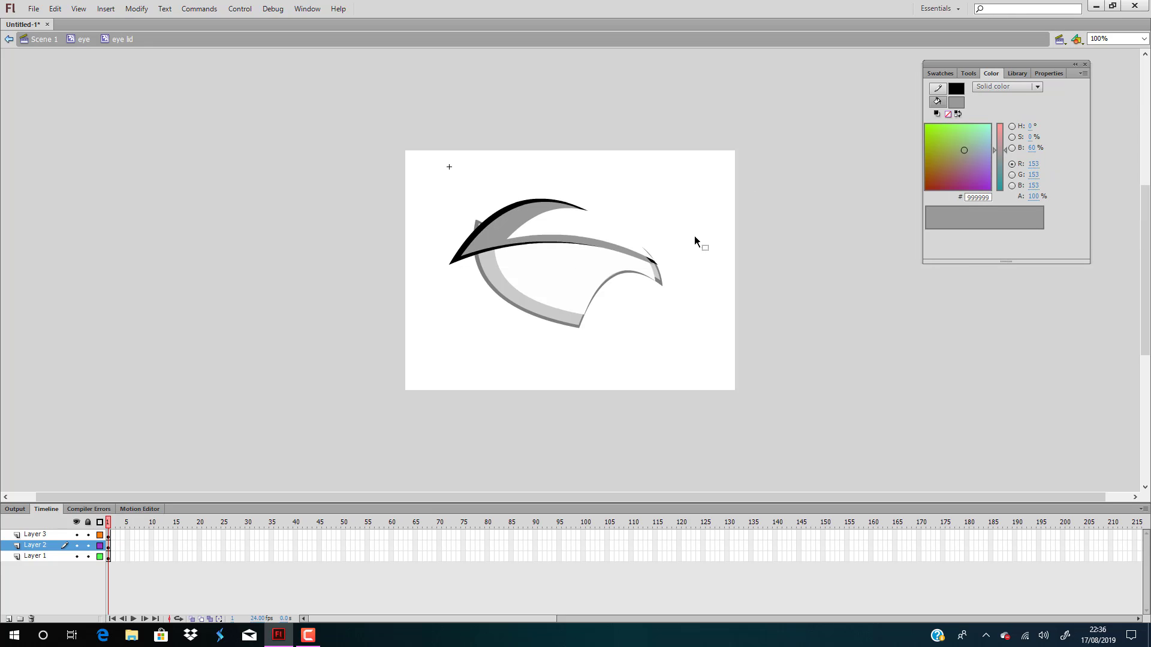
Return to the eye symbol and place a copy of the upper eyelid symbol below the eye
double_click(847, 313)
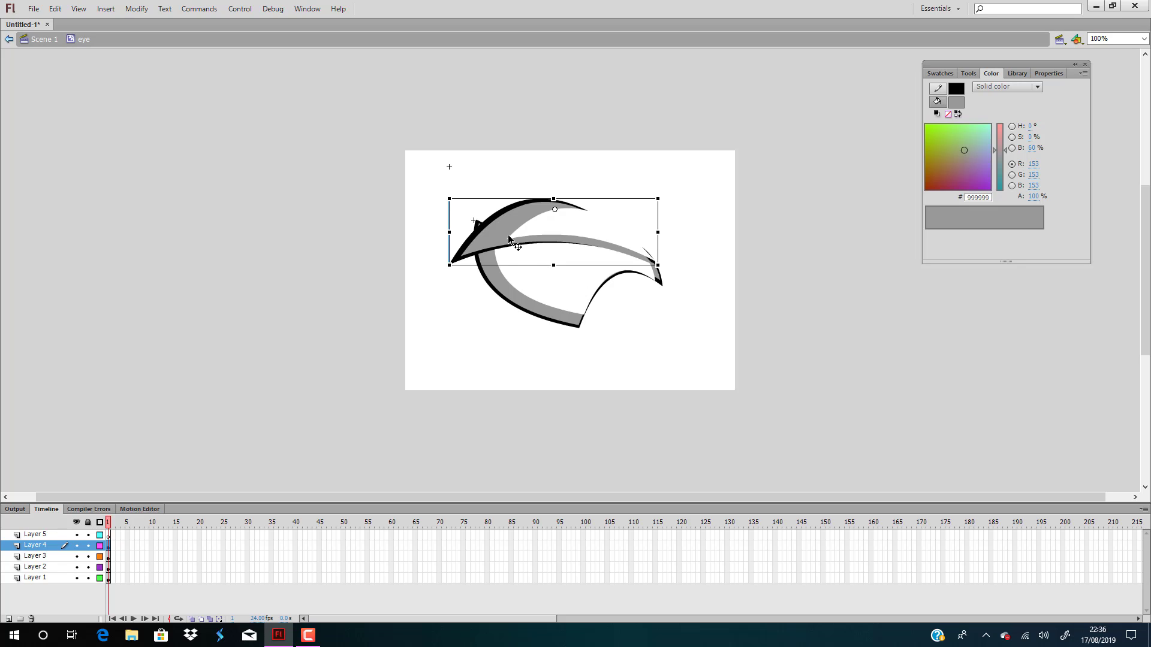
left_click_drag(528, 217, 534, 352)
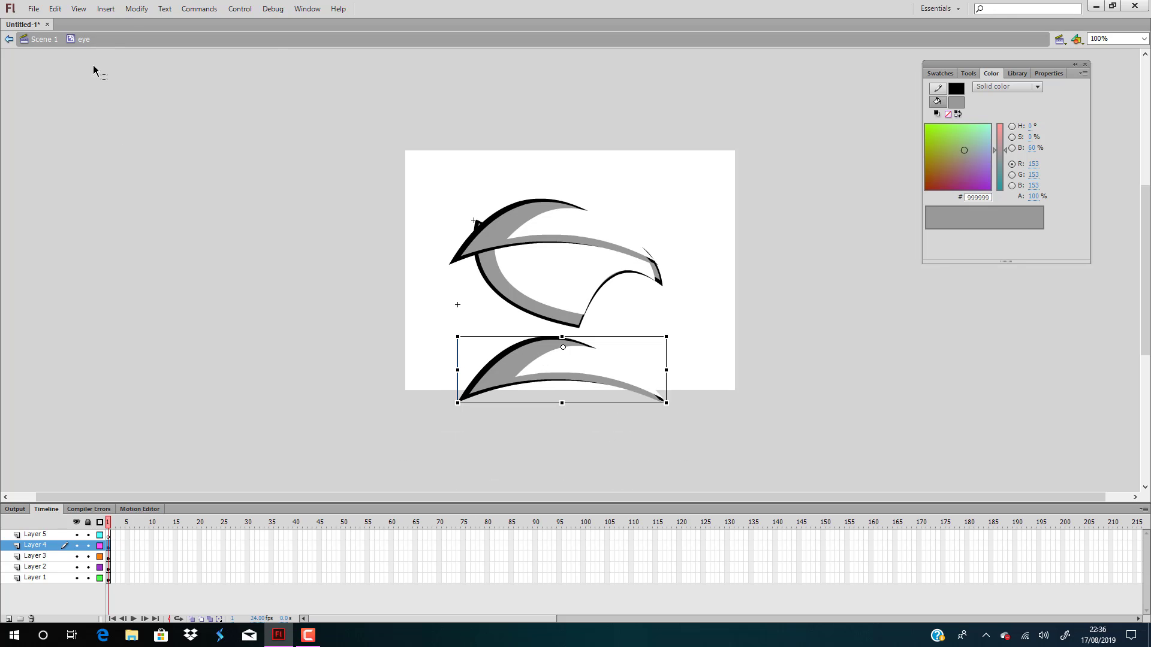
left_click(137, 9)
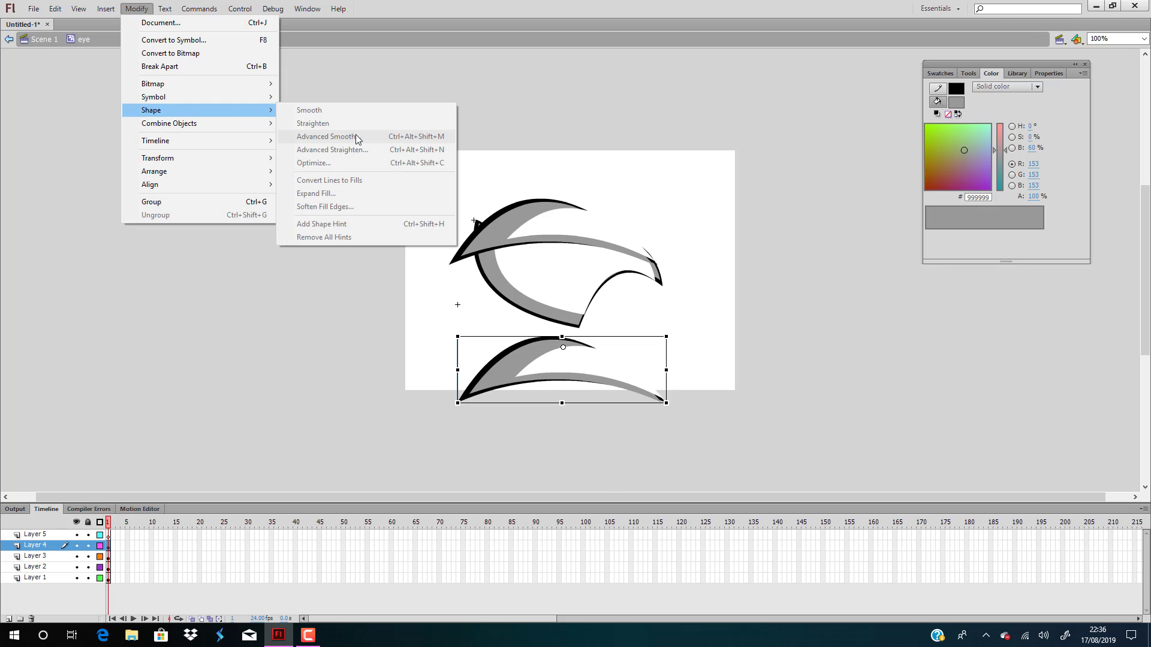
left_click(434, 78)
left_click(520, 355)
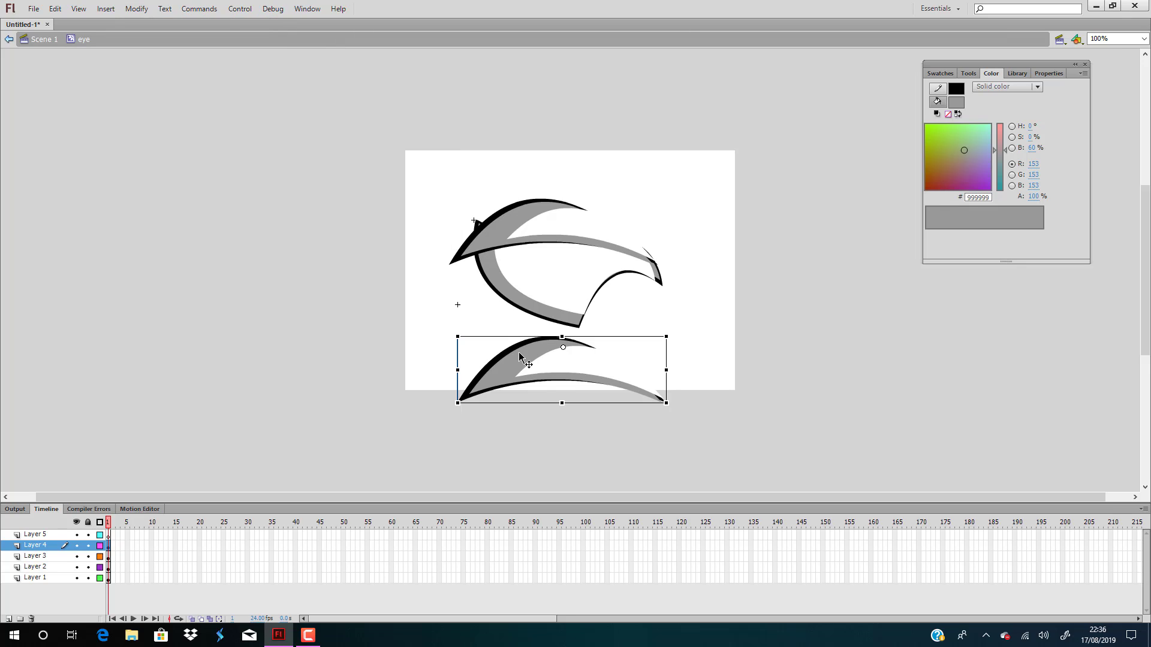
Flip the copied eyelid horizontally and vertically
left_click(137, 8)
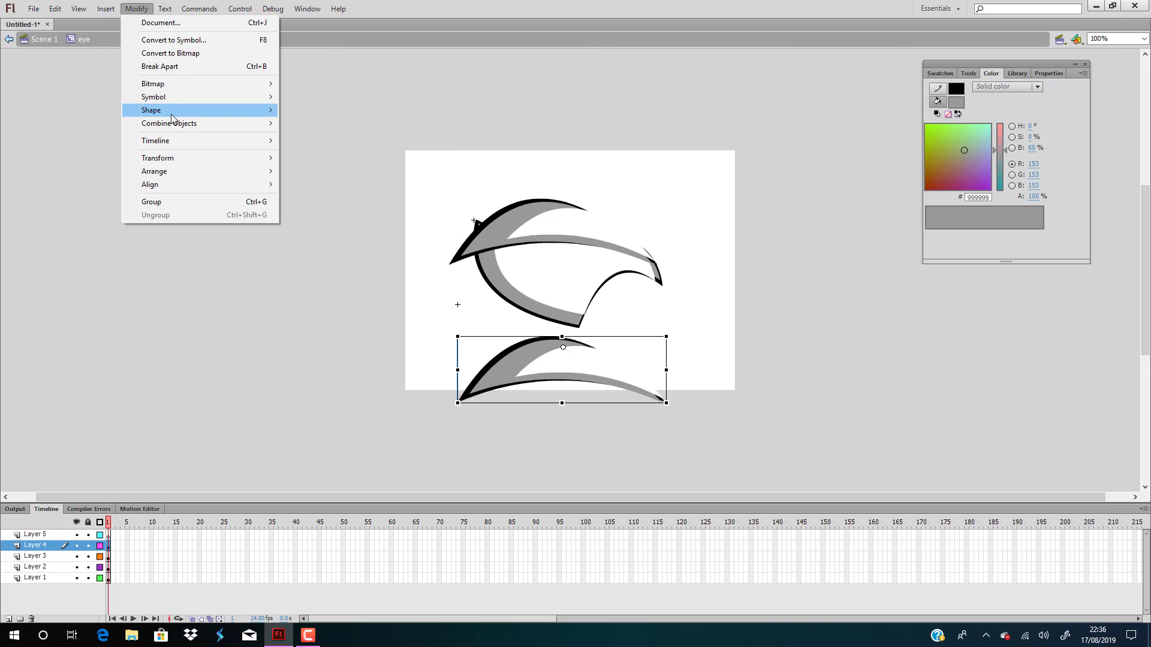
mouse_move(176, 117)
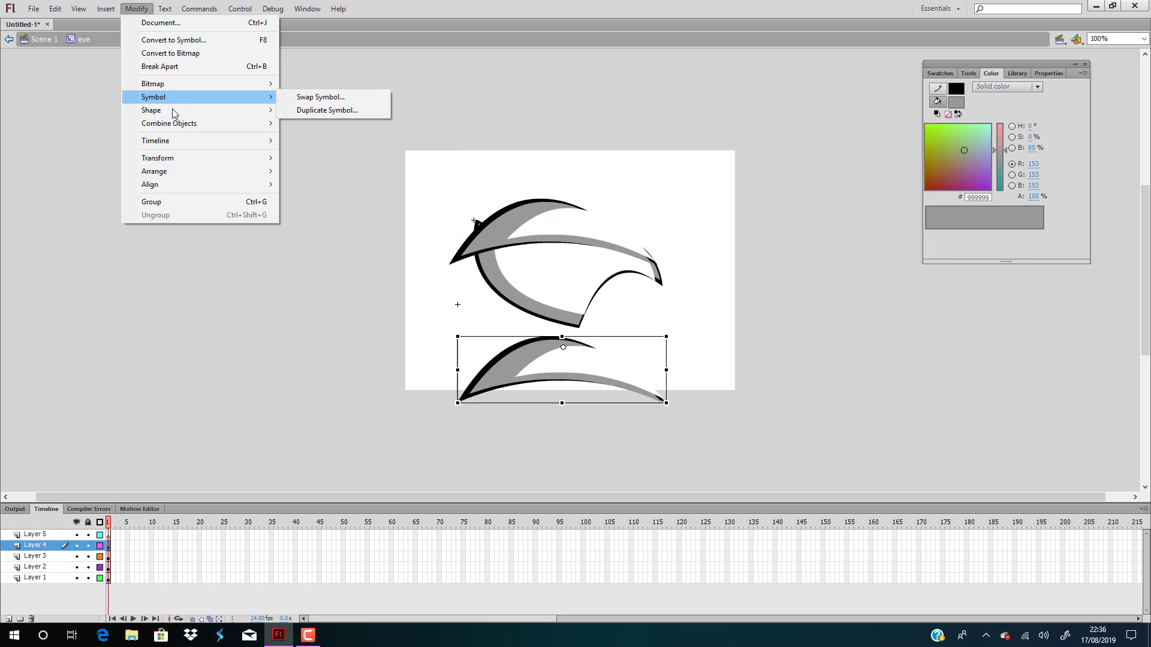
mouse_move(186, 160)
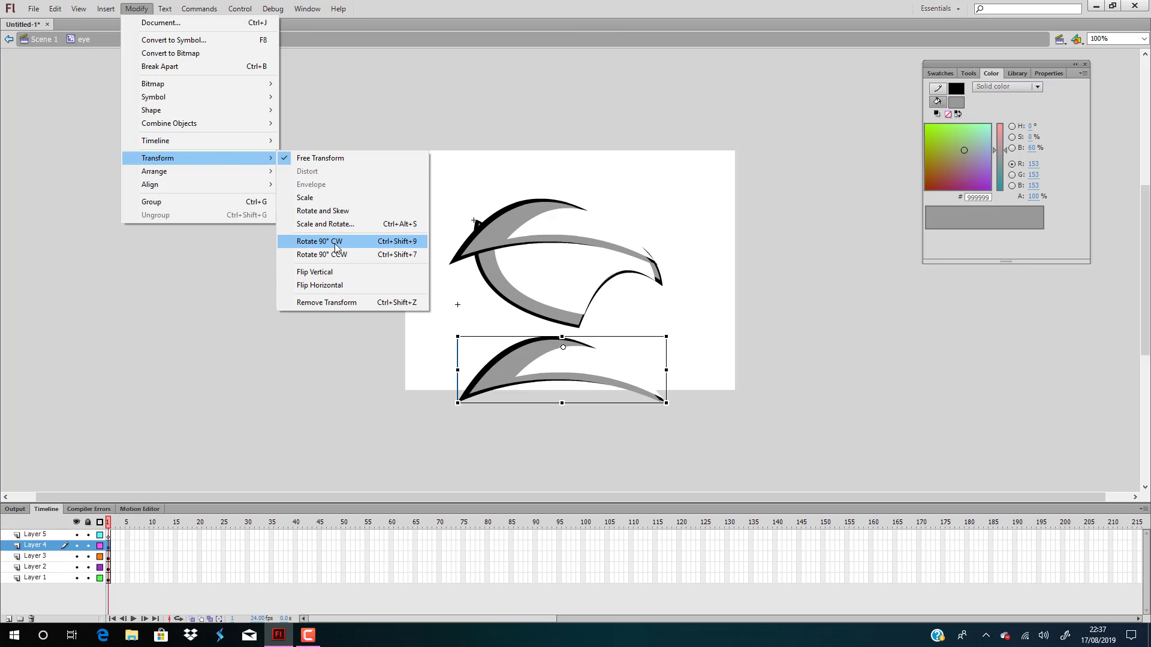
left_click(340, 286)
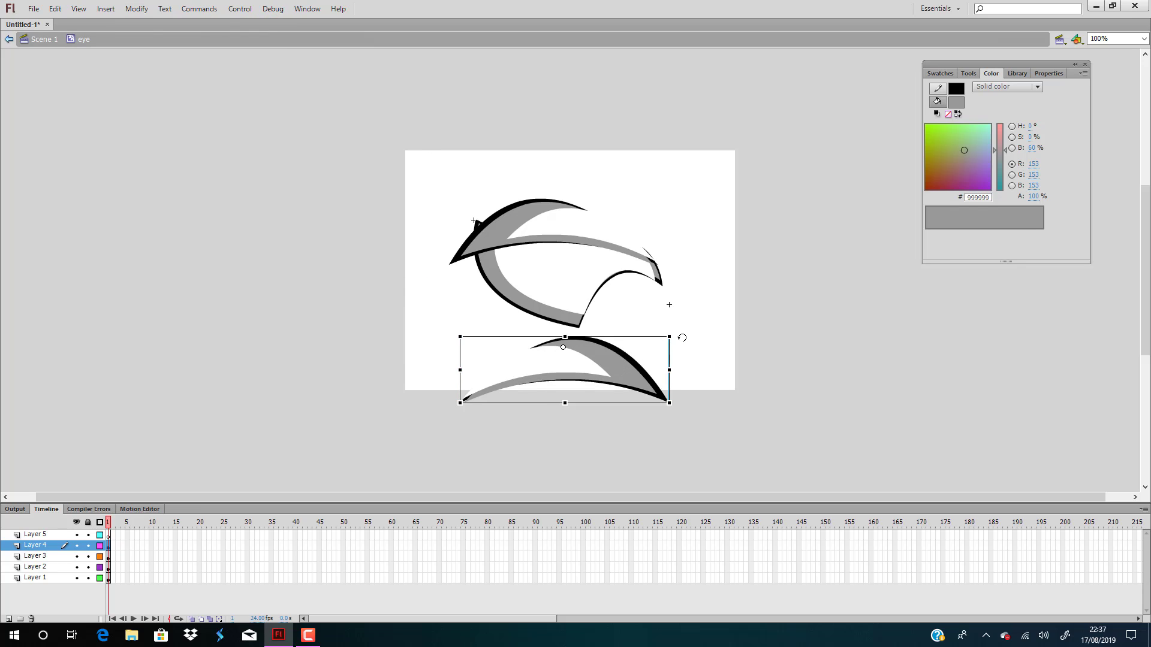
left_click(137, 9)
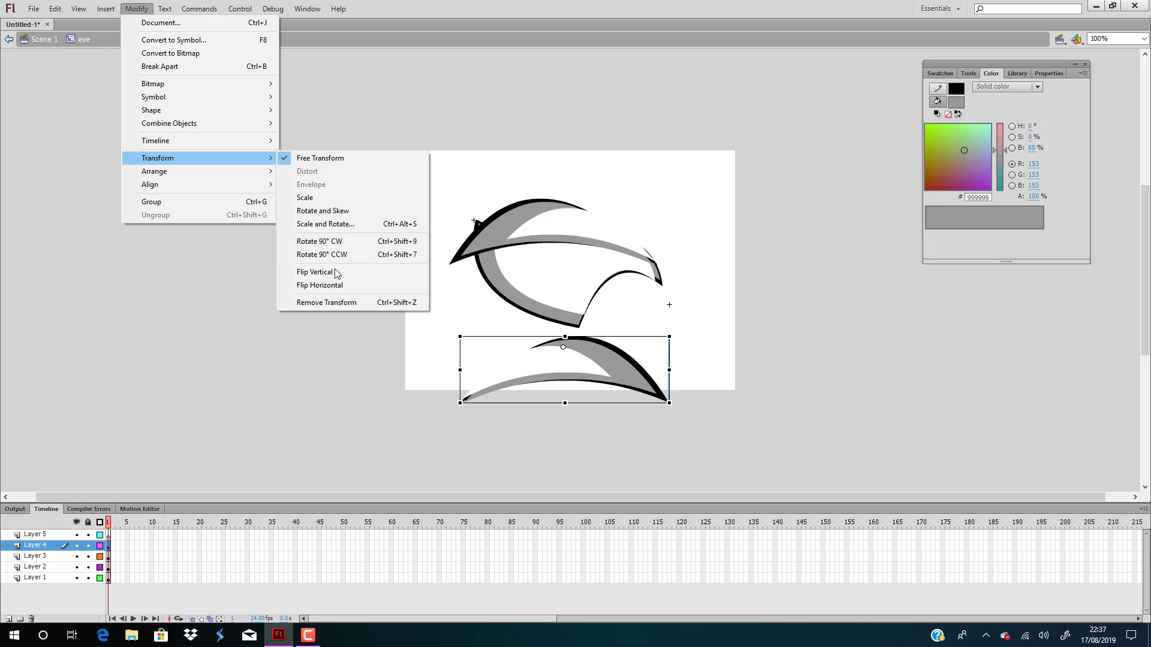
left_click(336, 273)
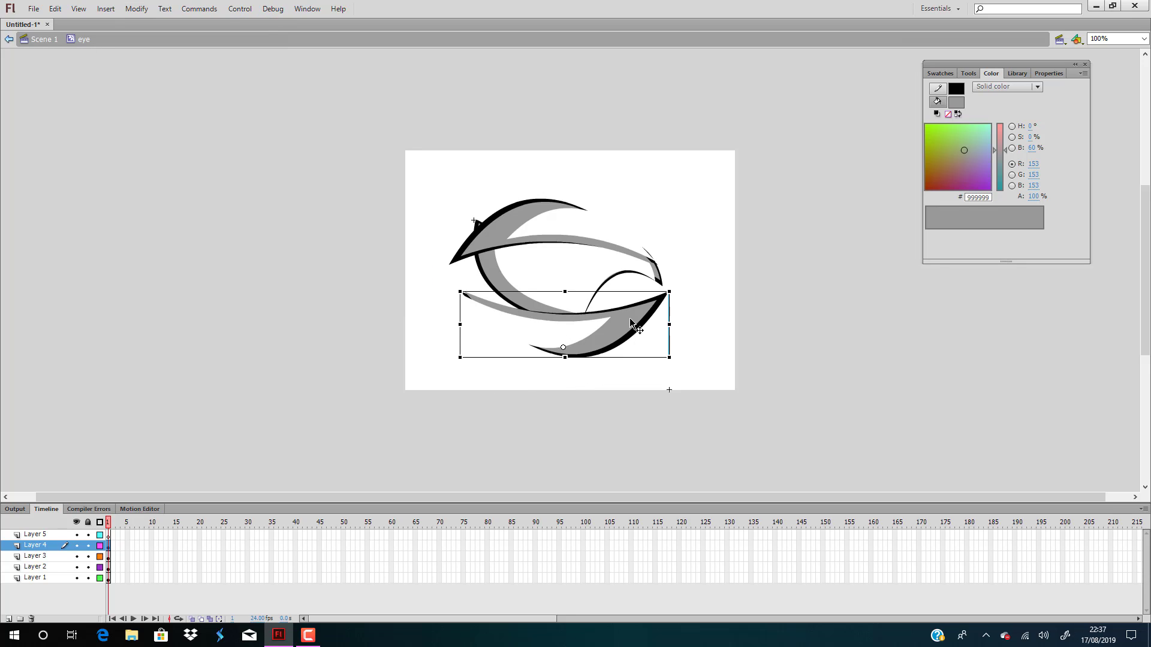
Rotate the flipped eyelid counterclockwise and fit it along the eye's lower edge so it meets the outer corner
left_click_drag(646, 320, 645, 231)
left_click_drag(618, 309, 622, 297)
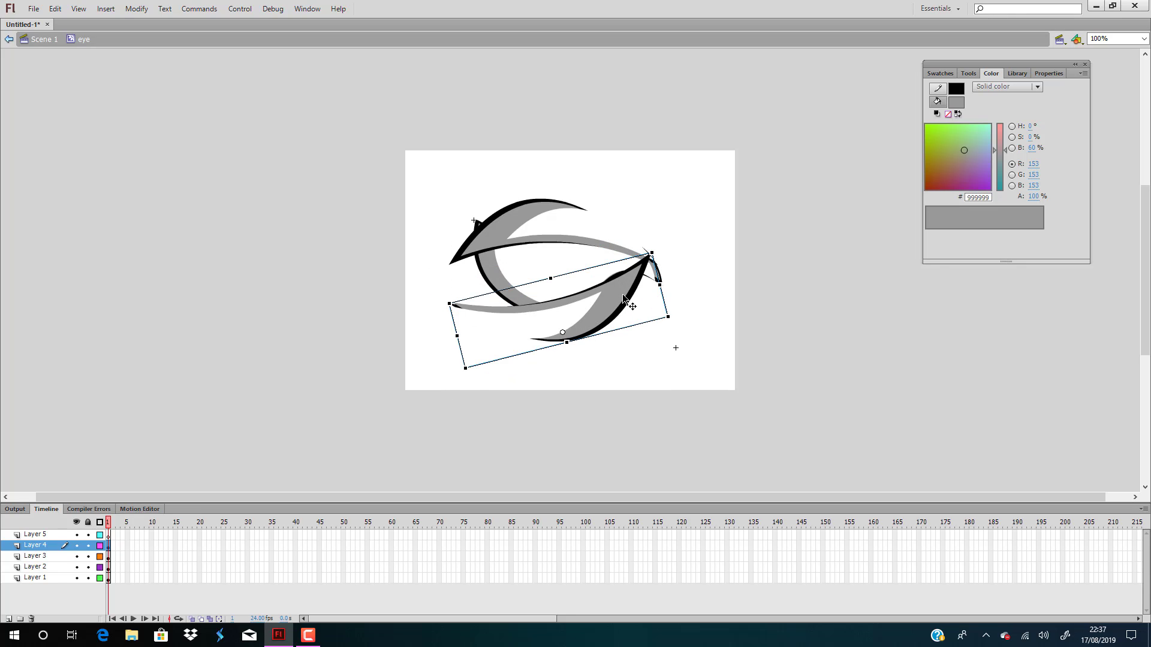
left_click(786, 287)
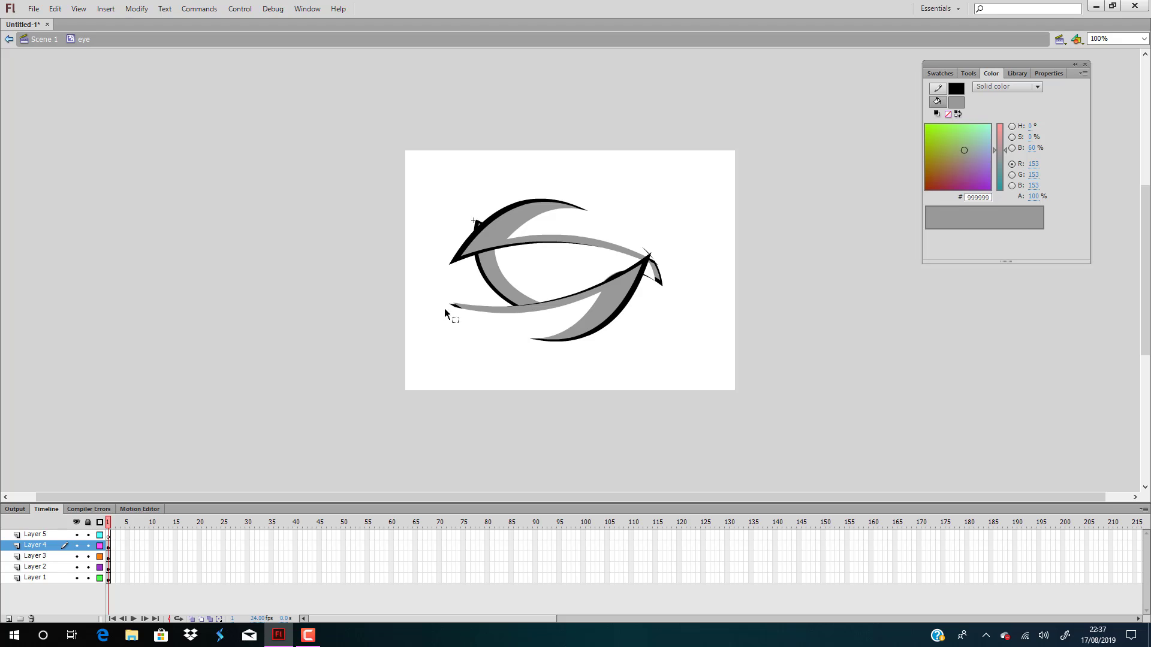
Add a new layer directly above Layer 3, which holds the eye's white interior
left_click(549, 268)
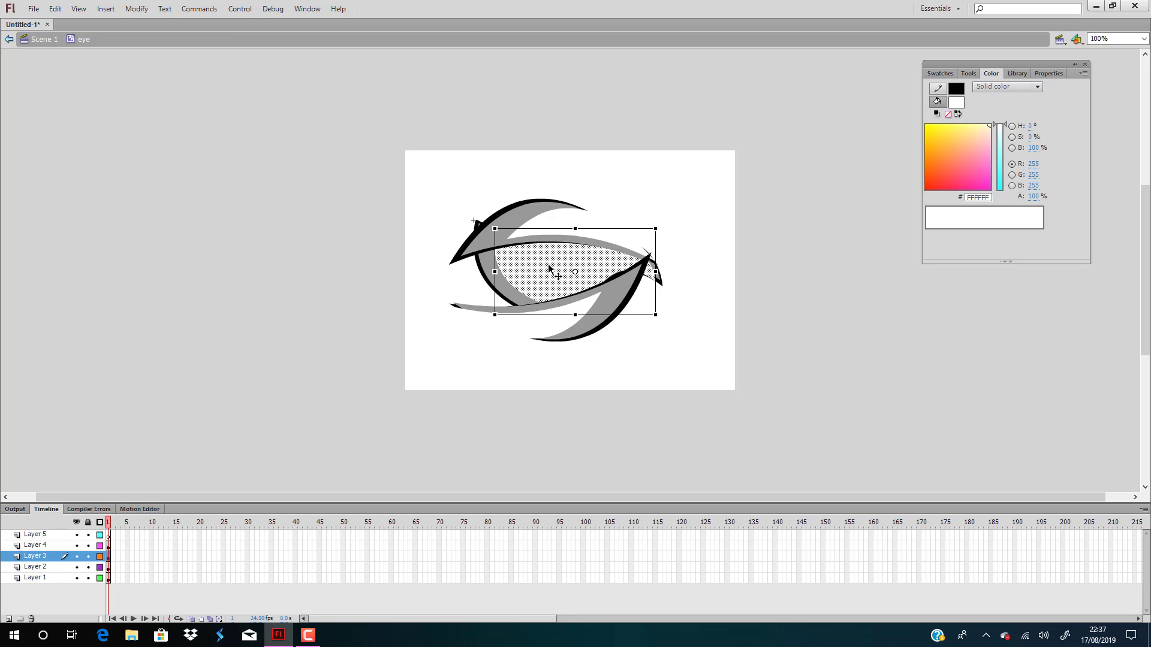
left_click(727, 256)
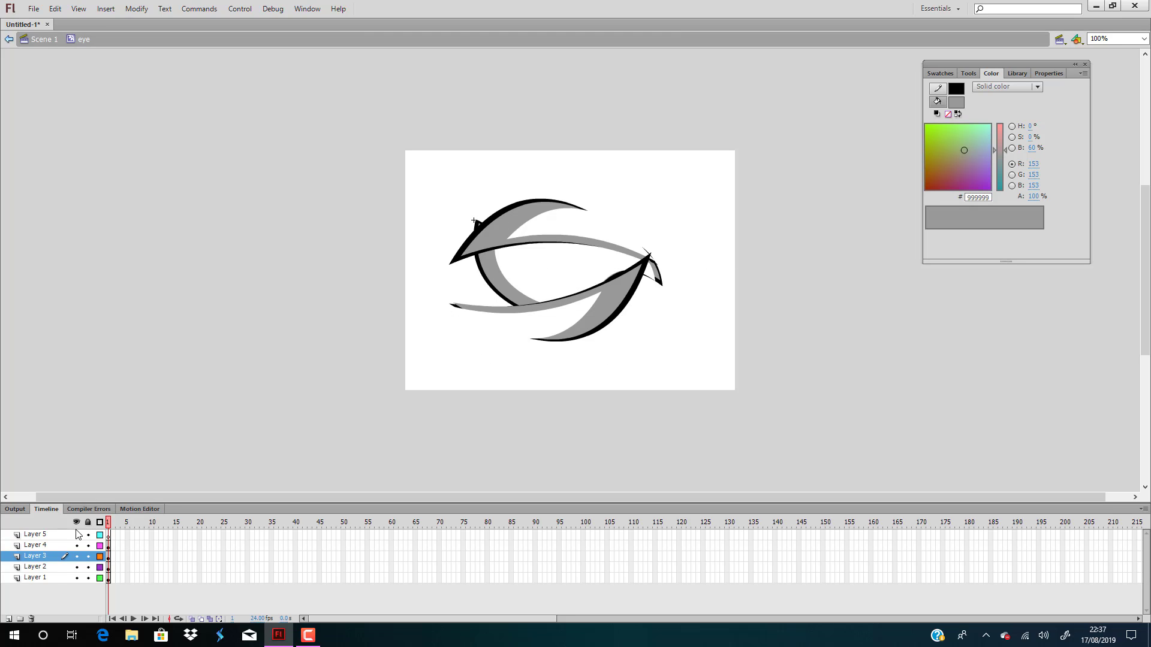
left_click(8, 618)
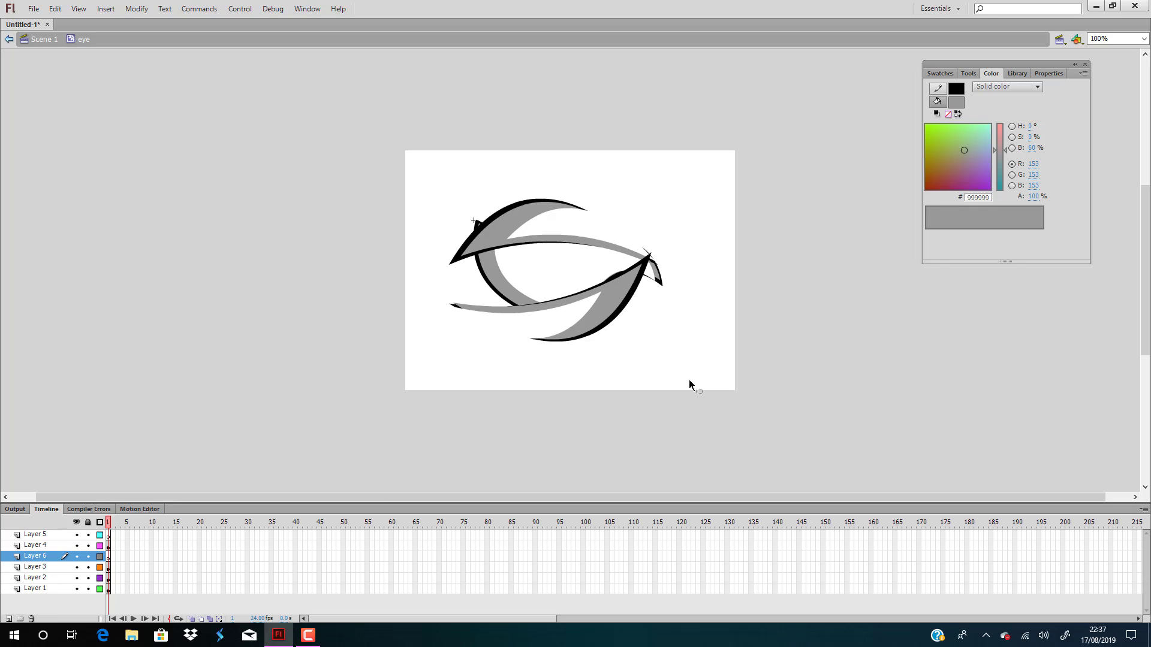
left_click(46, 547)
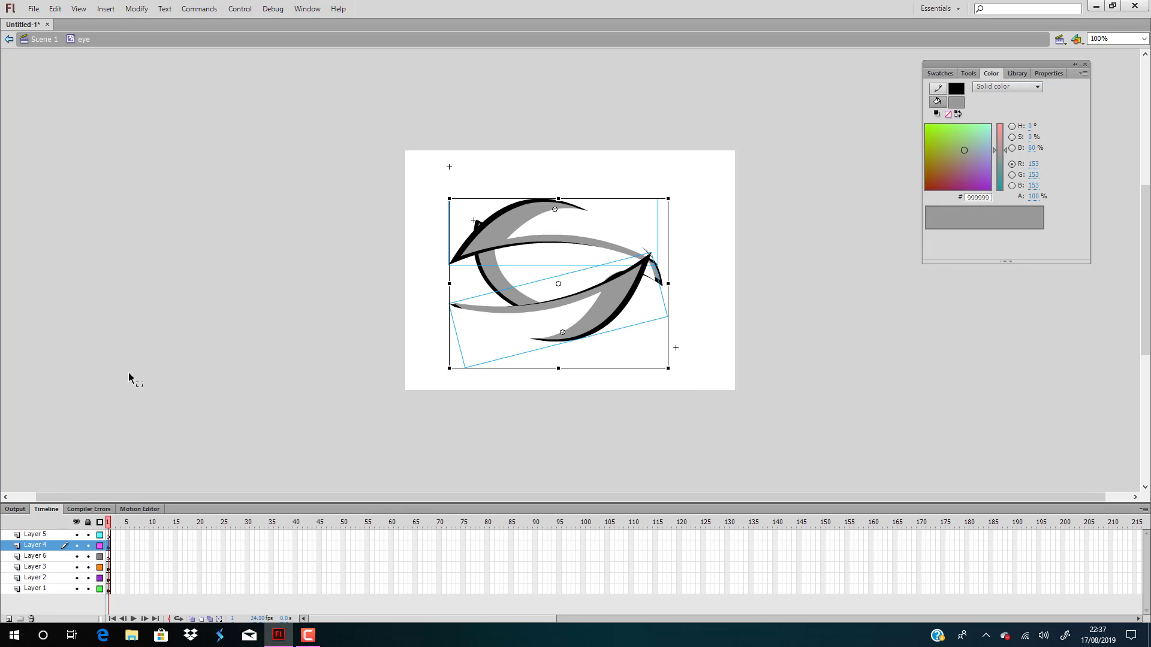
left_click(137, 358)
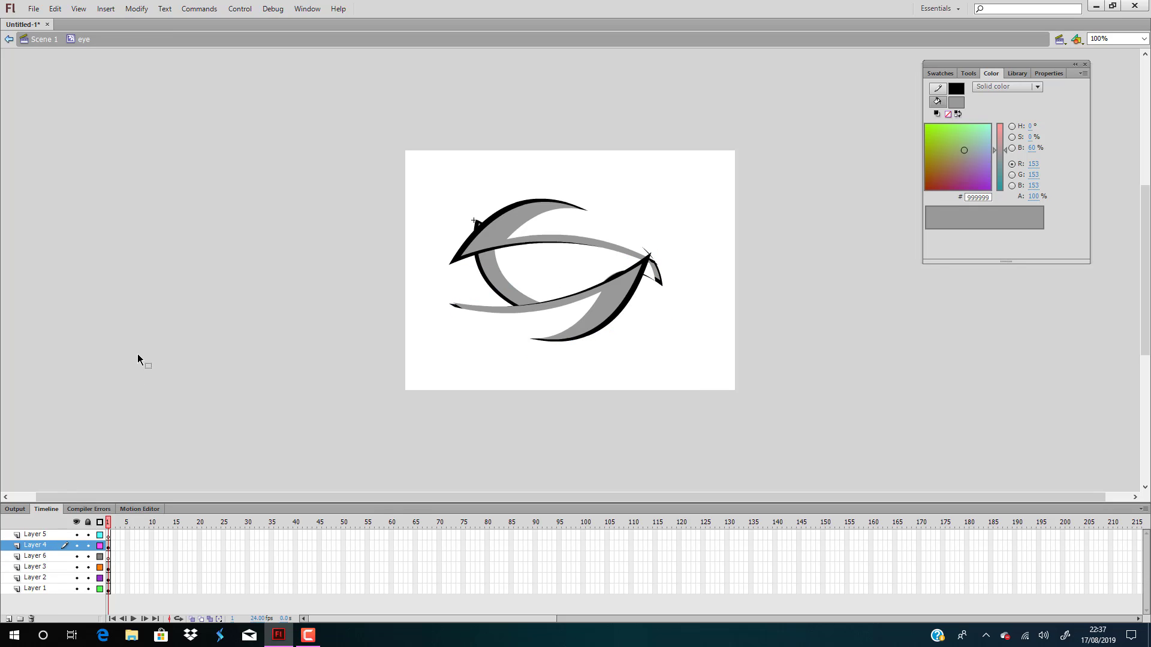
Draw a tall grey oval with a black outline on Layer 3, centred behind the two eyelids
left_click(47, 569)
left_click(197, 381)
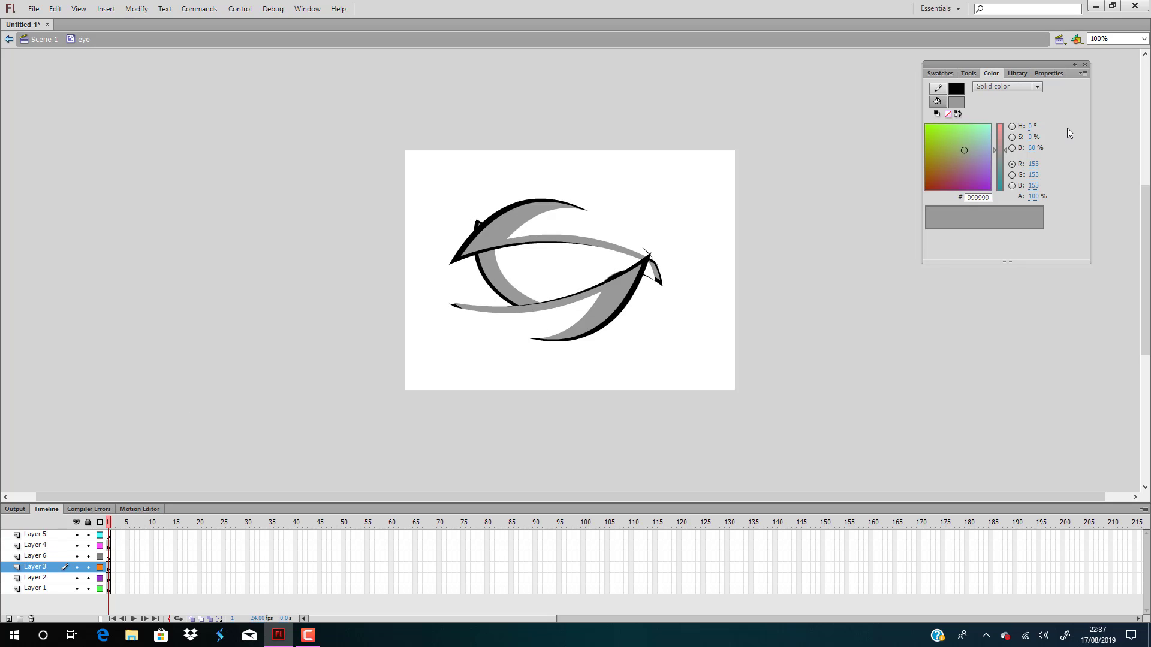
left_click(968, 74)
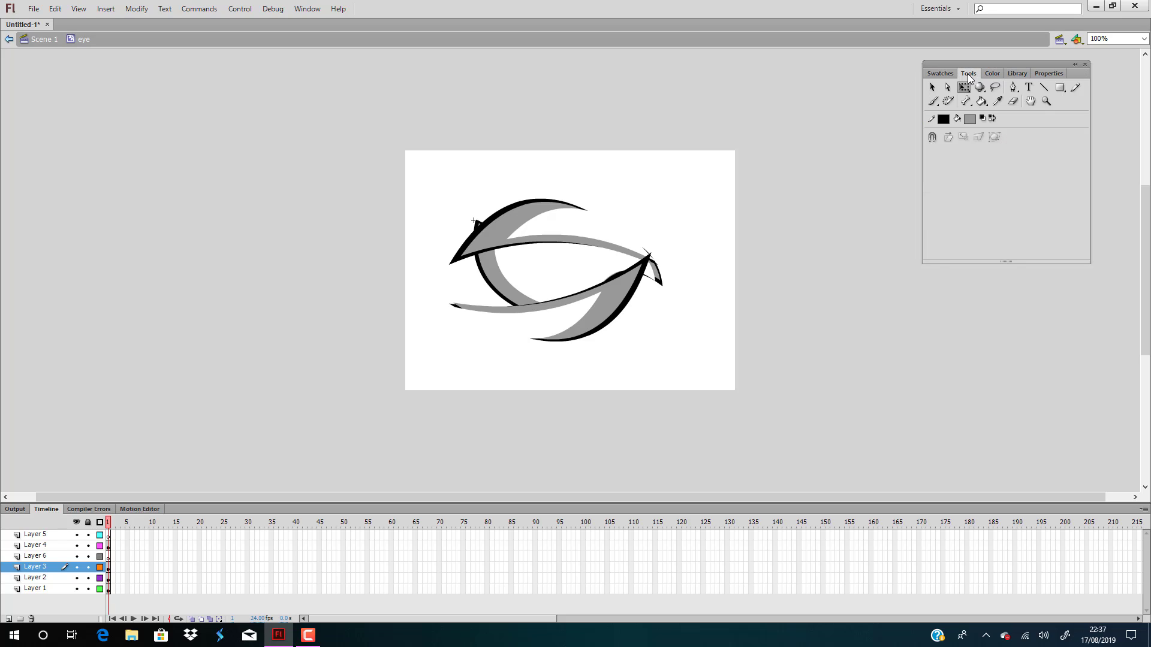
left_click(1060, 87)
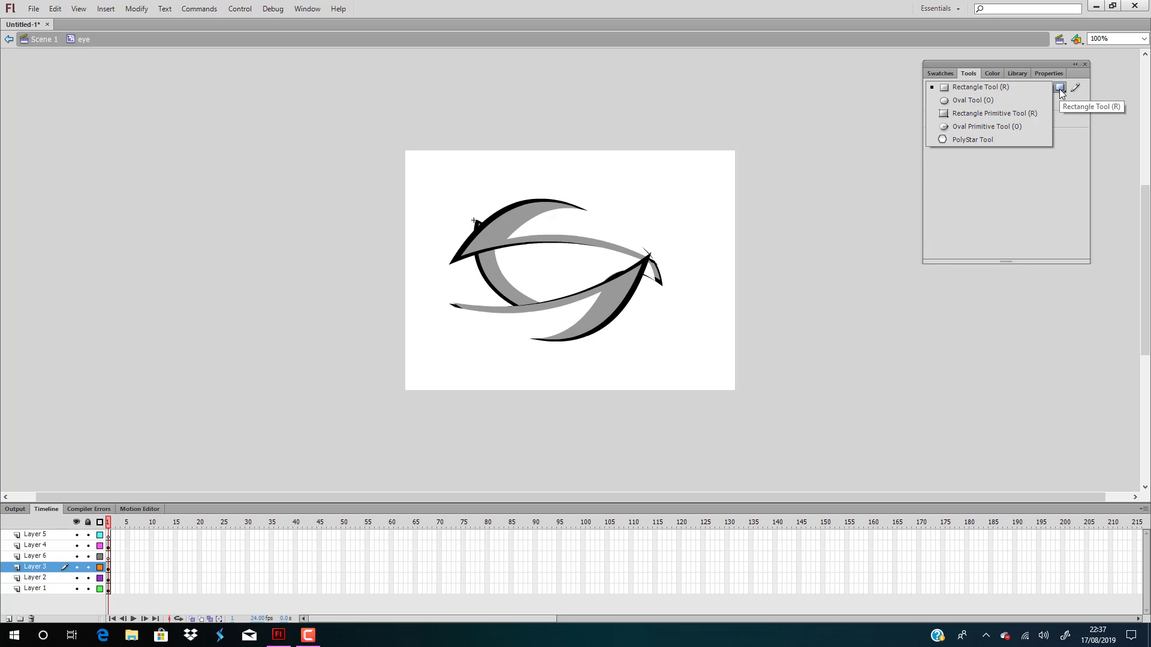
left_click(968, 101)
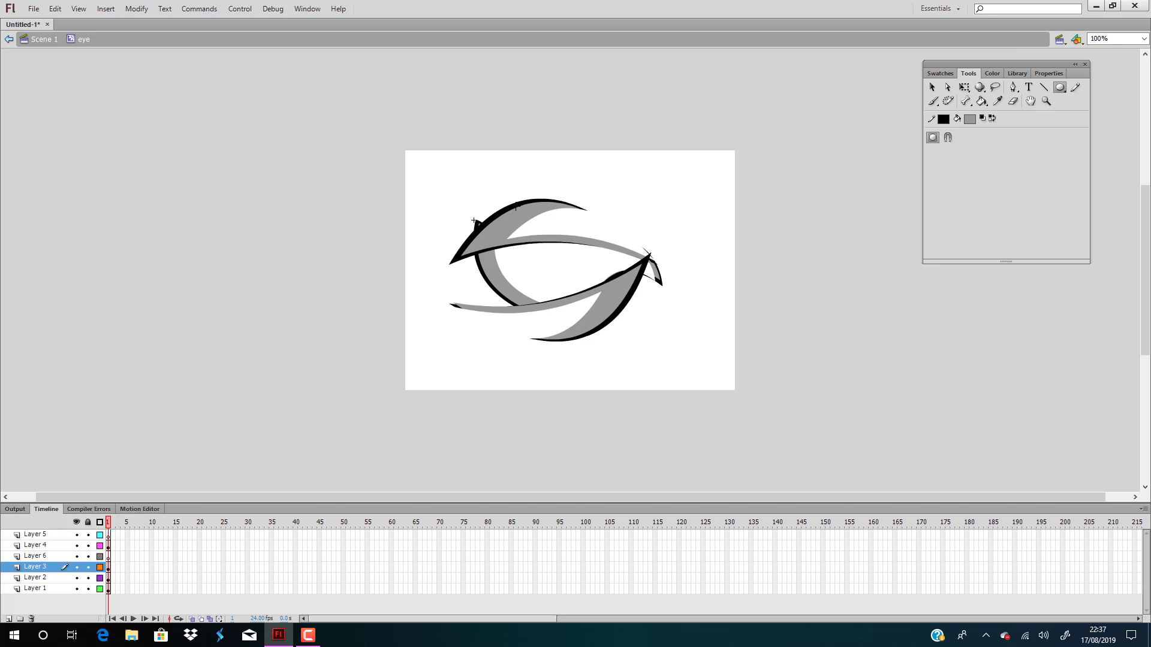
mouse_move(516, 207)
left_mouse_down()
mouse_move(639, 330)
mouse_move(612, 328)
left_mouse_up()
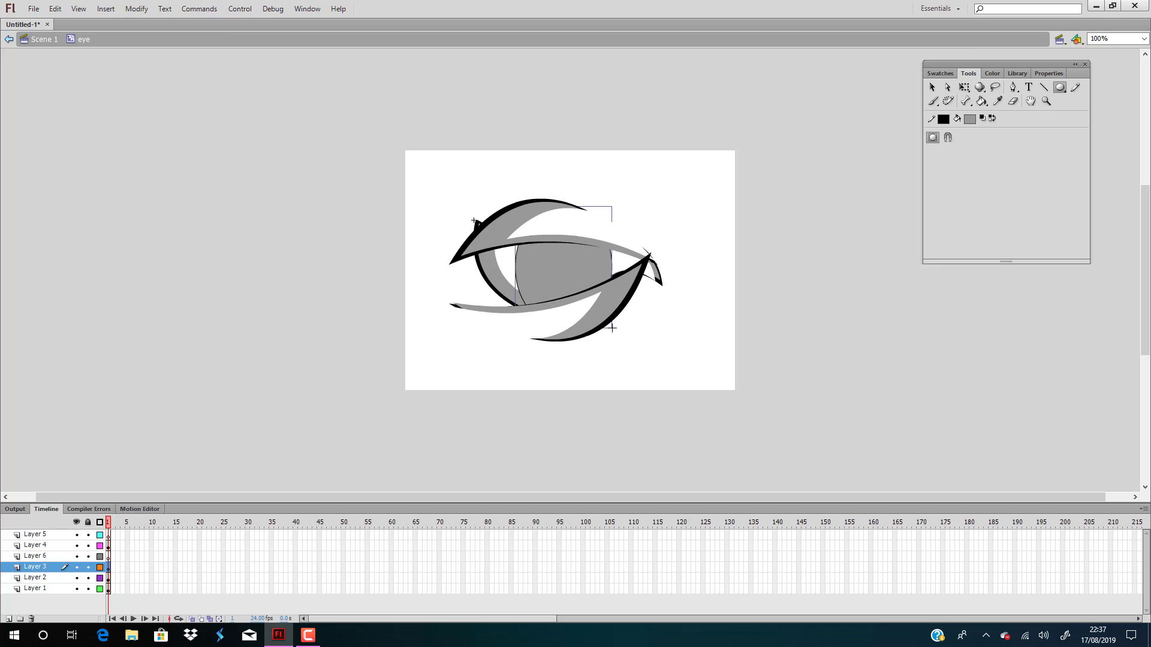
Convert the grey oval to a movie clip symbol named pupil and open it for editing
key("v")
left_click(573, 260)
key("F8")
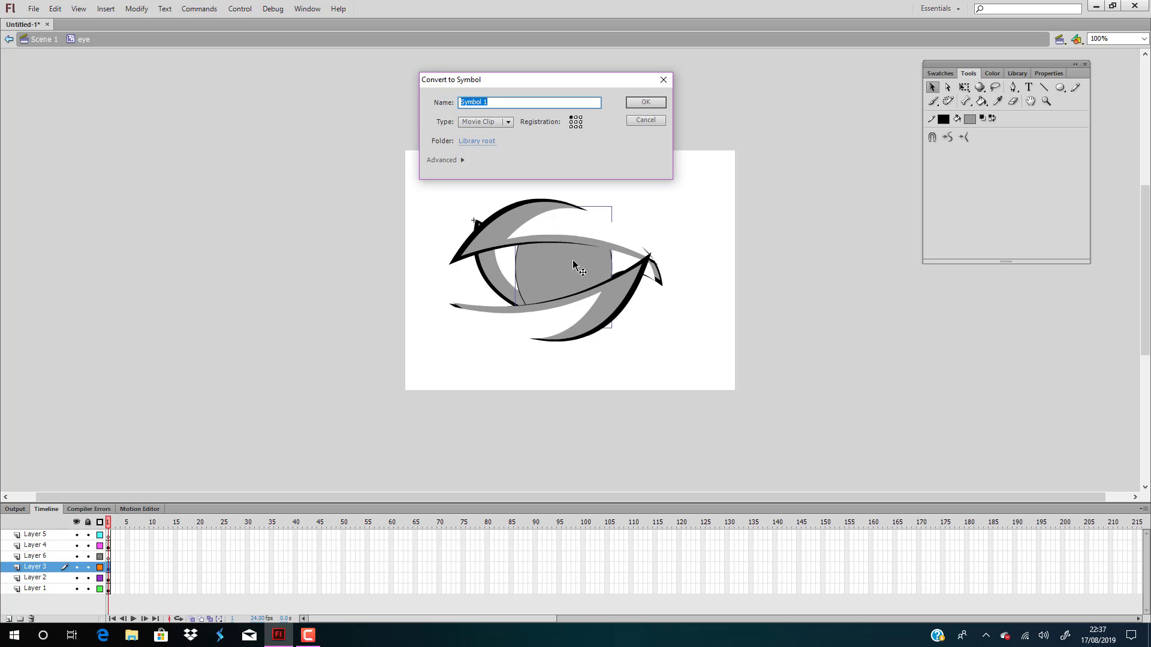
key("BackSpace")
key("Return")
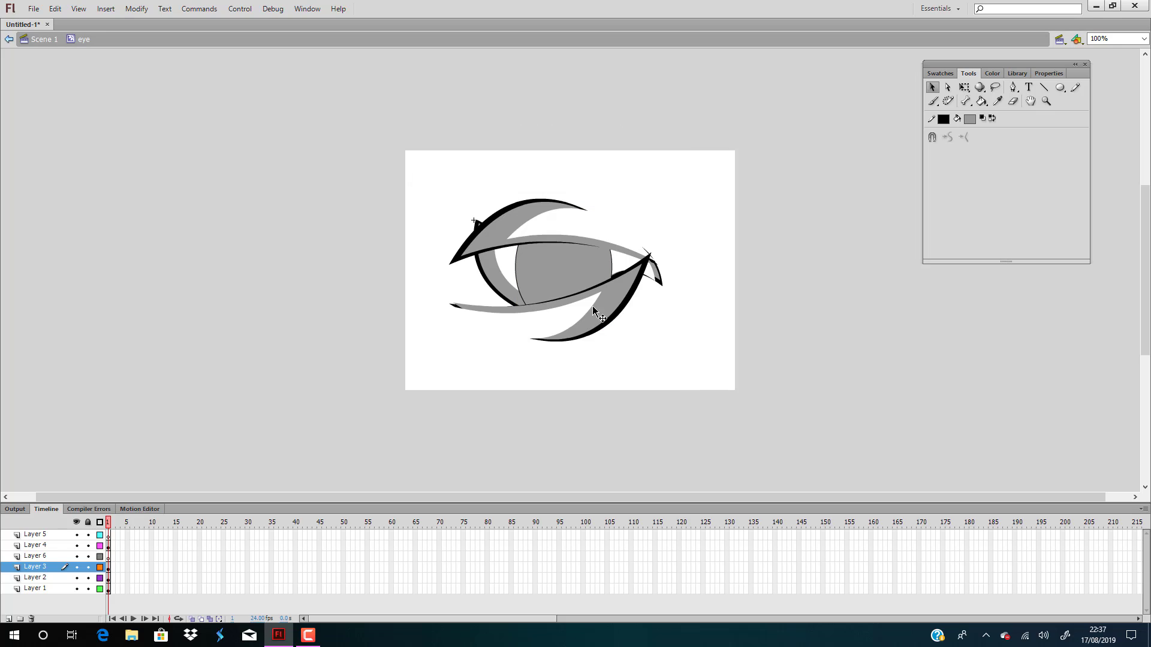
double_click(561, 258)
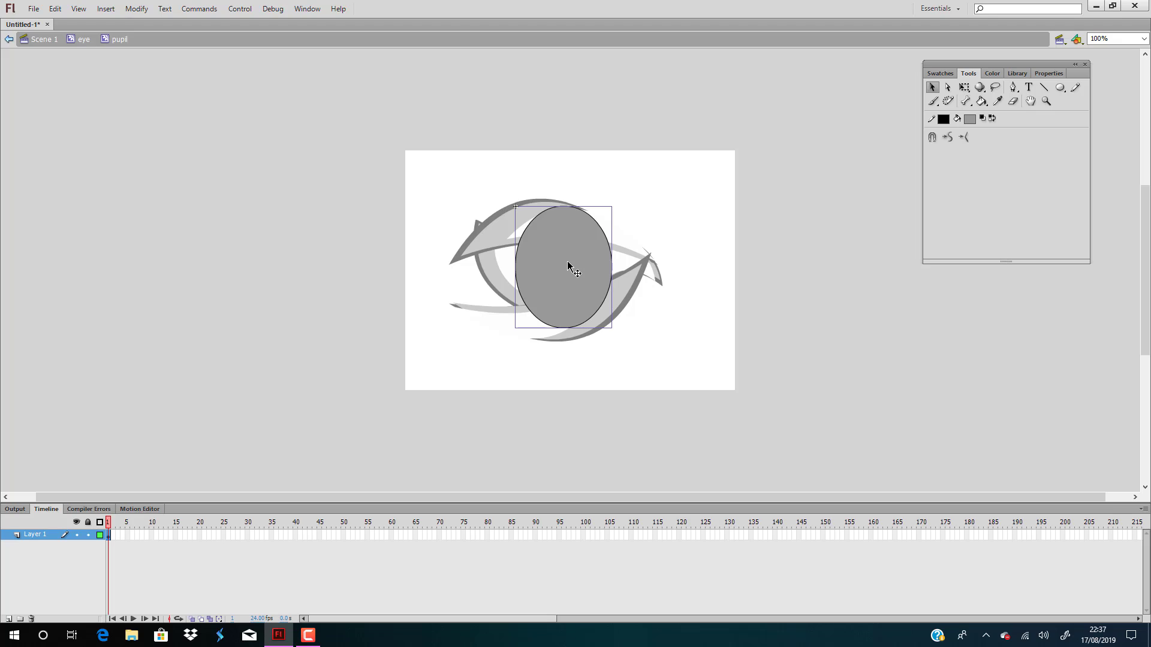
double_click(568, 265)
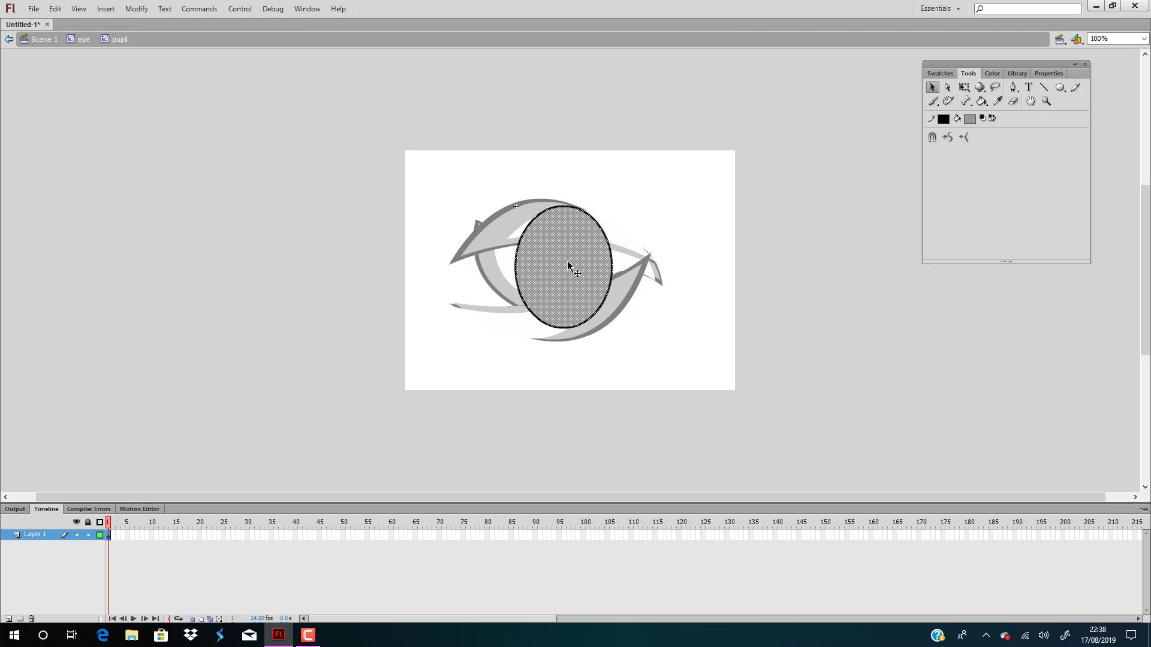
key("ctrl+v")
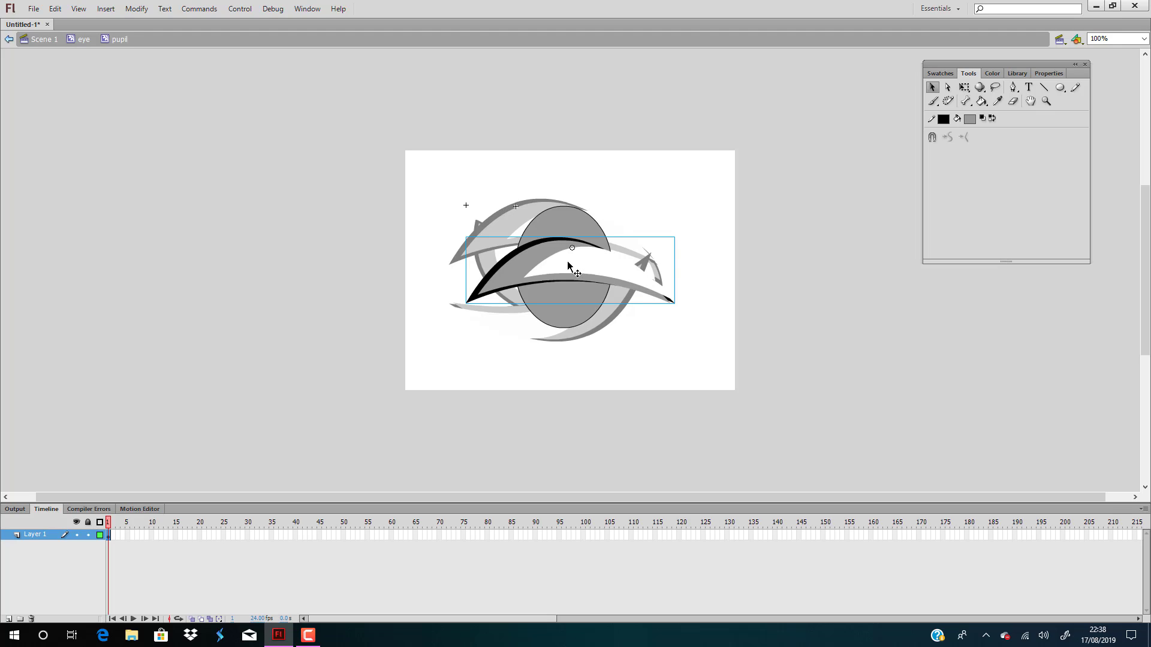
key("Delete")
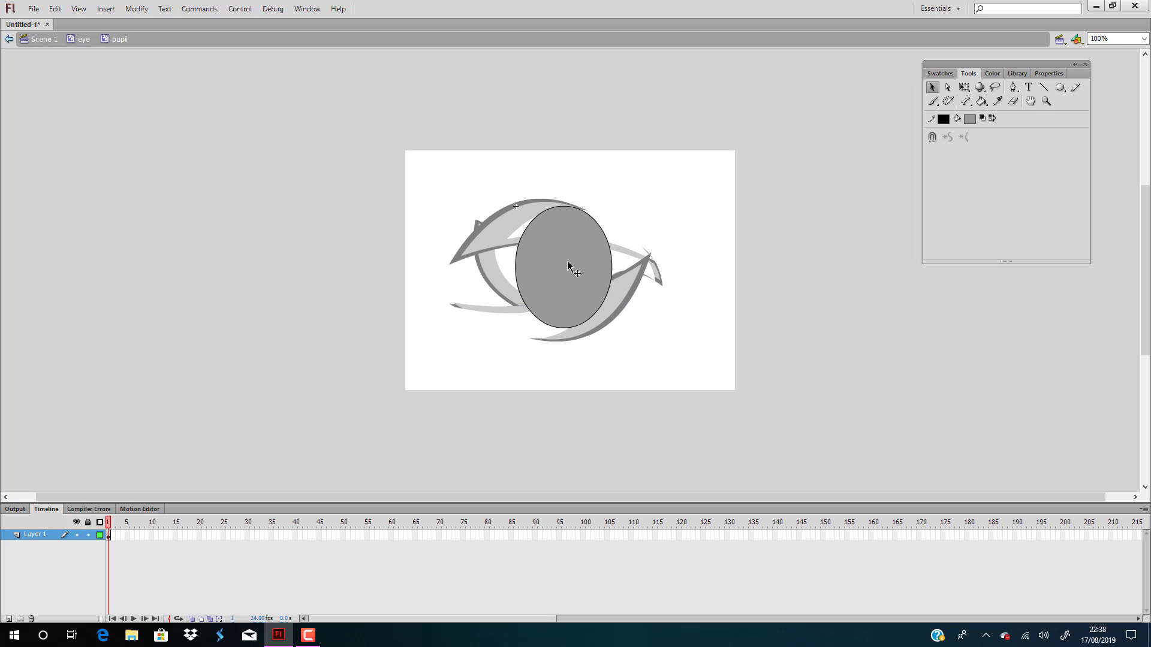
Duplicate the oval in place and scale the copy down into a smaller oval, set slightly right of the large oval's centre
double_click(569, 265)
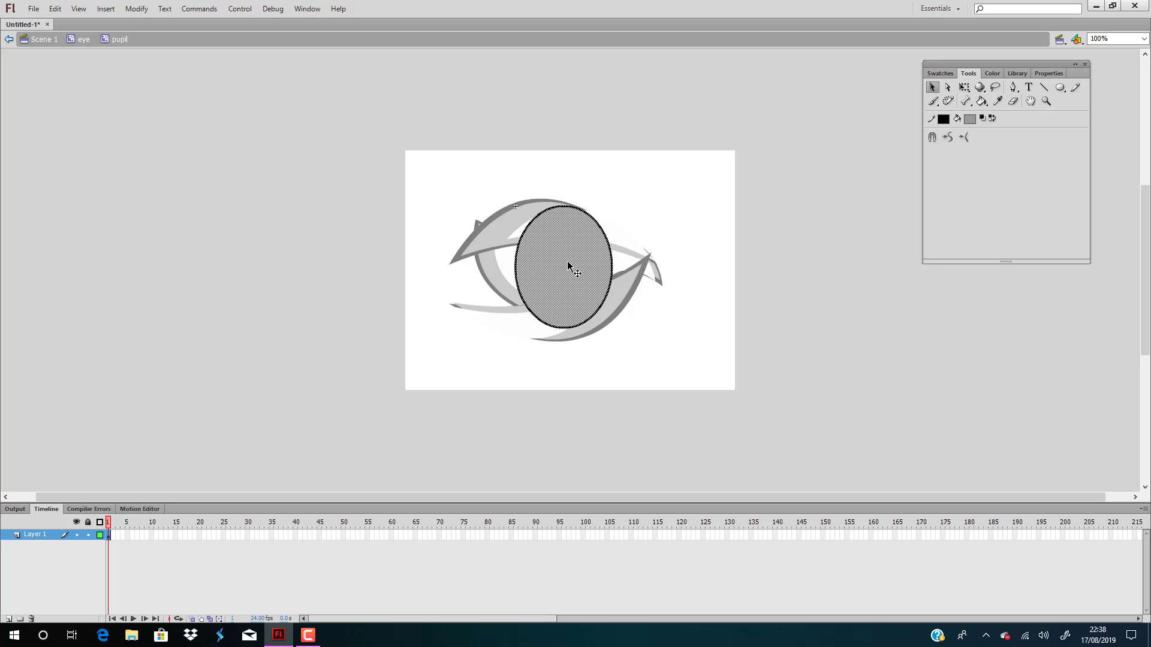
key("q")
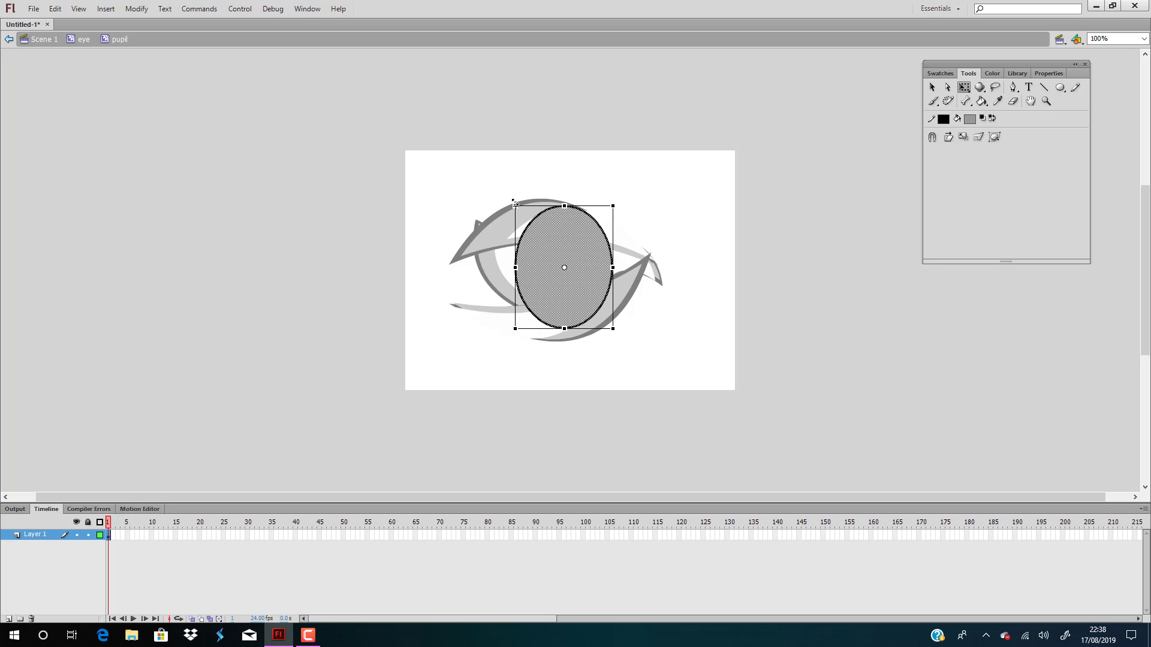
left_click_drag(515, 206, 557, 247)
left_click_drag(601, 301, 586, 282)
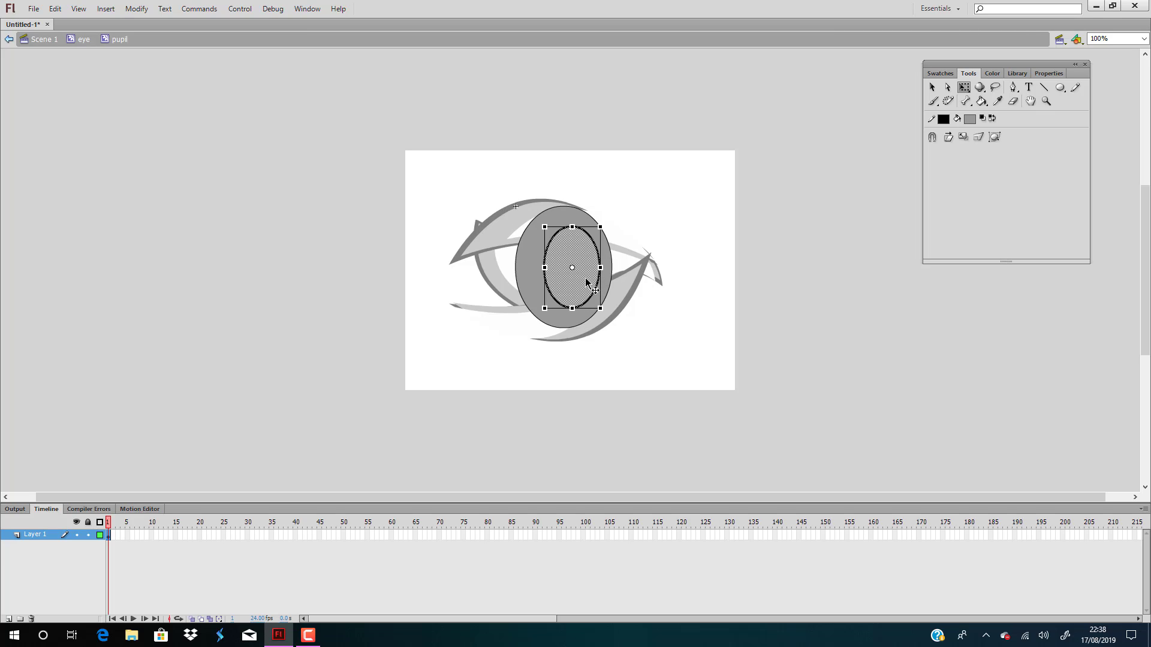
left_click(776, 292)
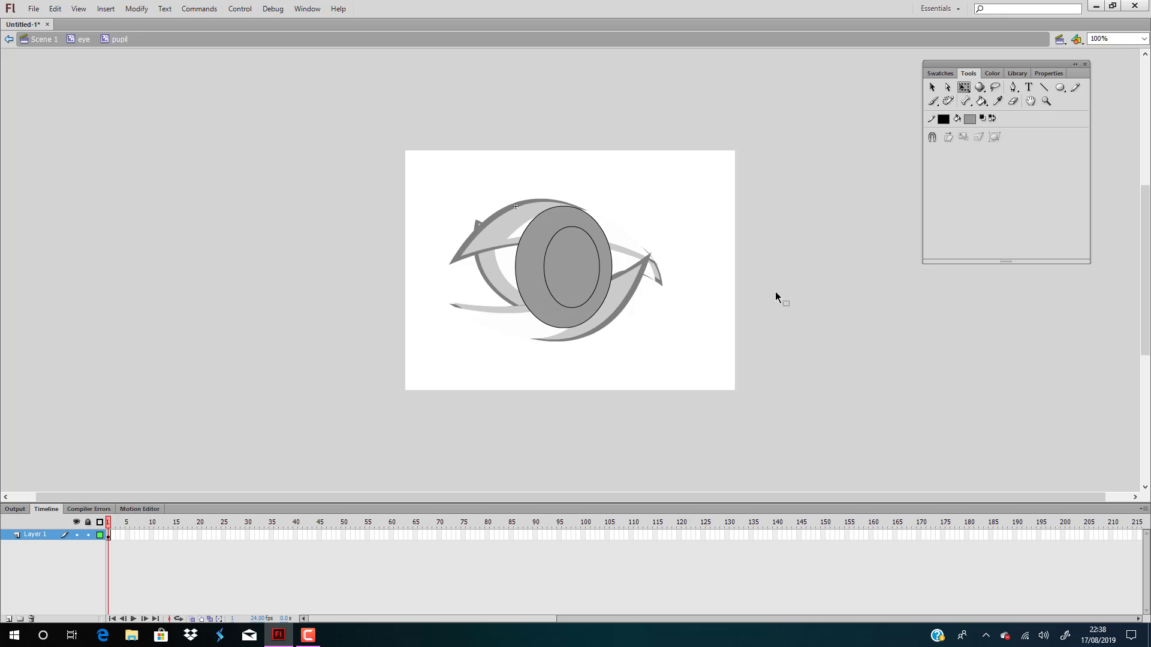
Add a third copy of the oval and shrink it to fit inside the upper part of the inner oval
key("ctrl+a")
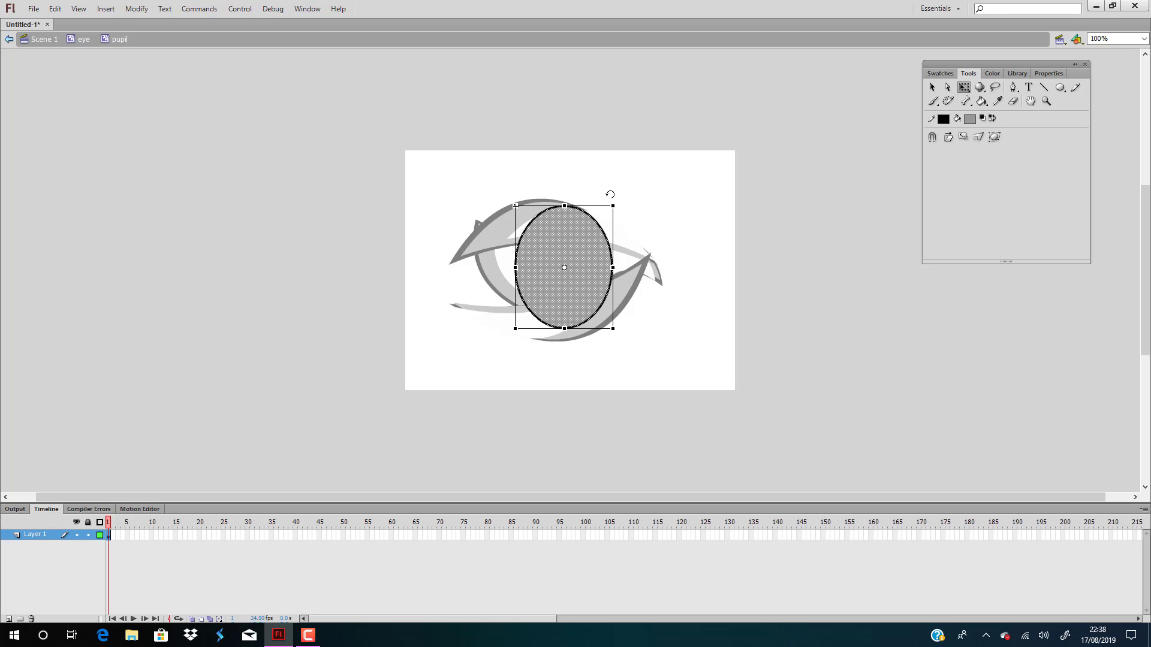
left_click_drag(613, 205, 577, 281)
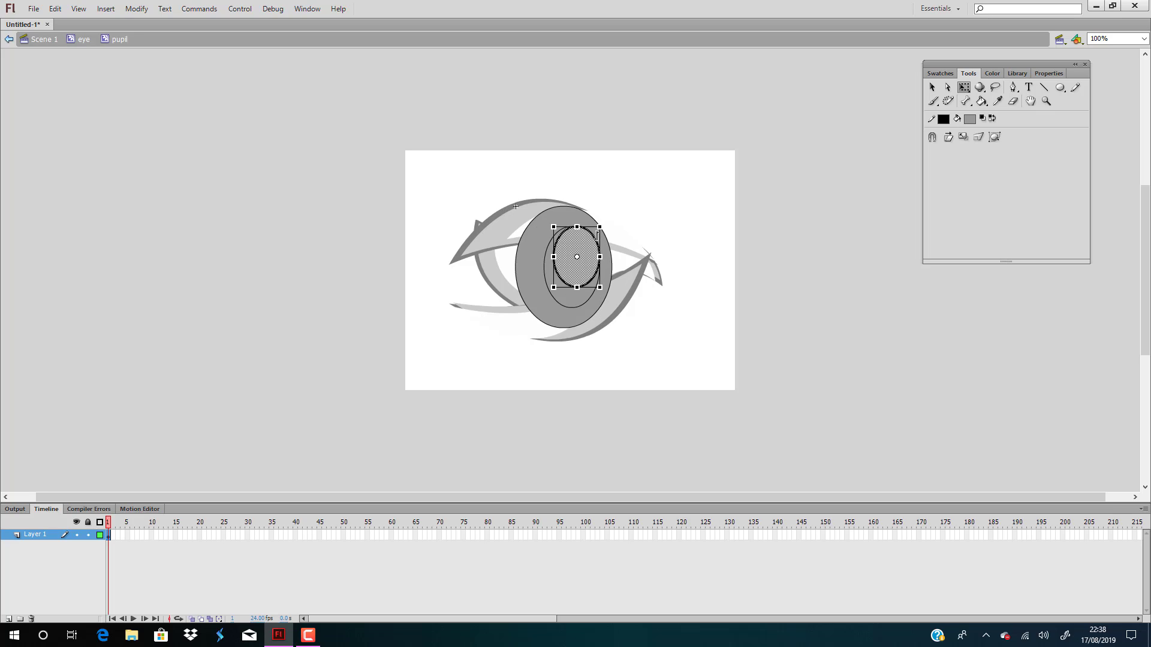
left_click_drag(599, 227, 586, 245)
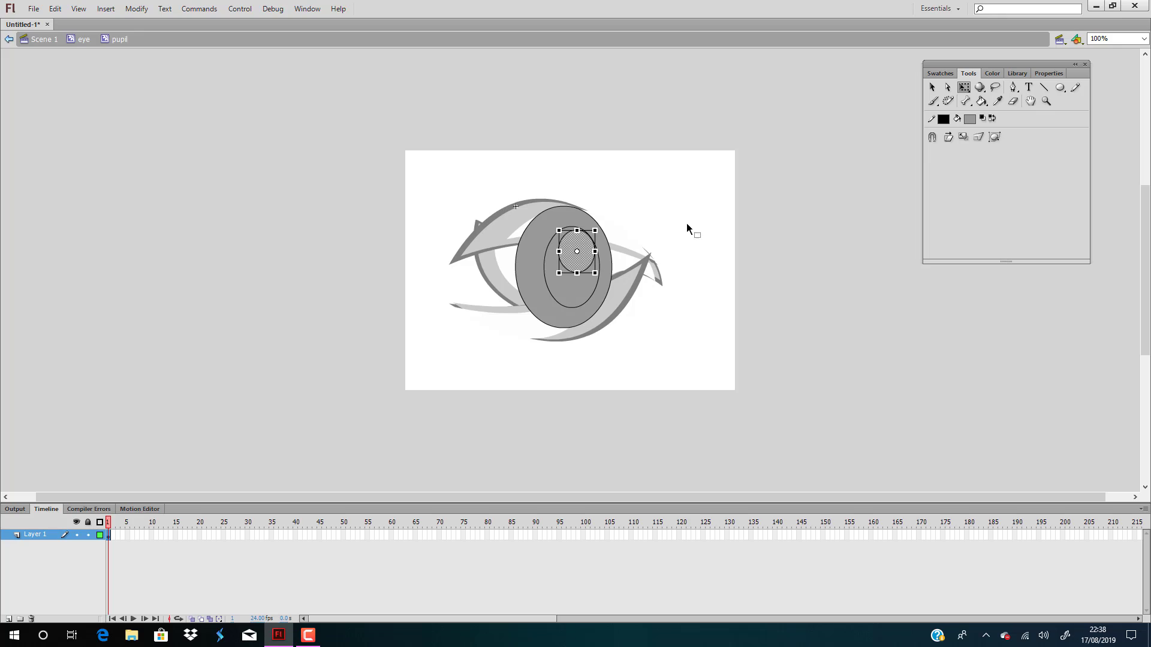
Fill the smallest oval with white (#FFFFFF) and the middle oval with bright blue (#00CCFF)
left_click(992, 73)
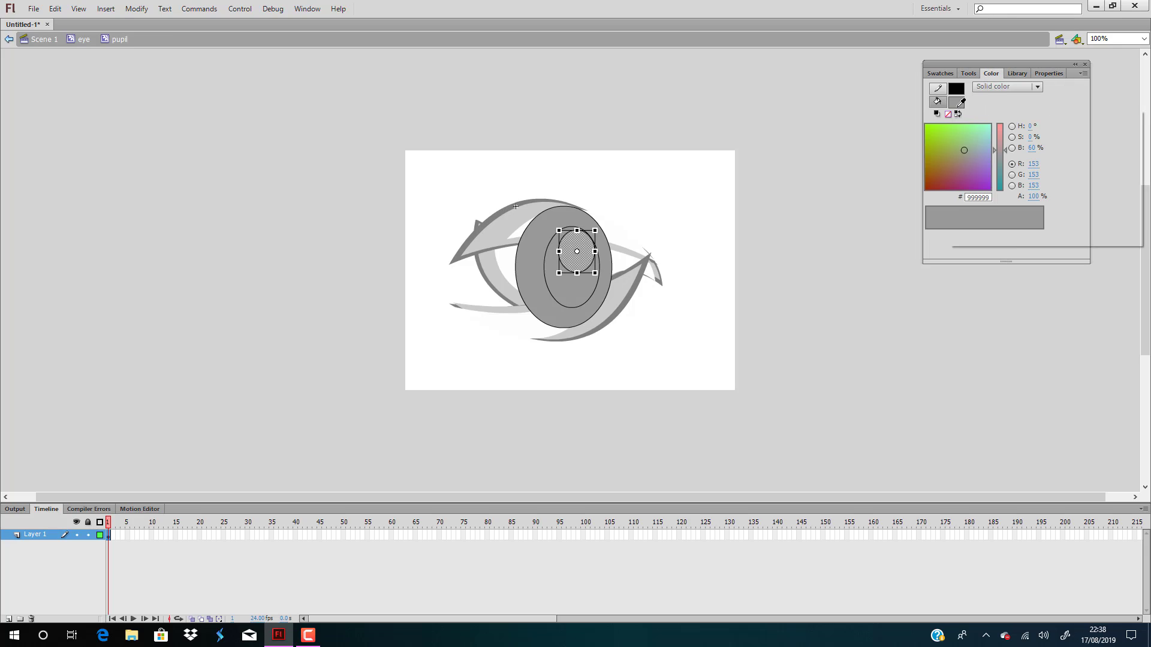
left_click(956, 102)
left_click(964, 172)
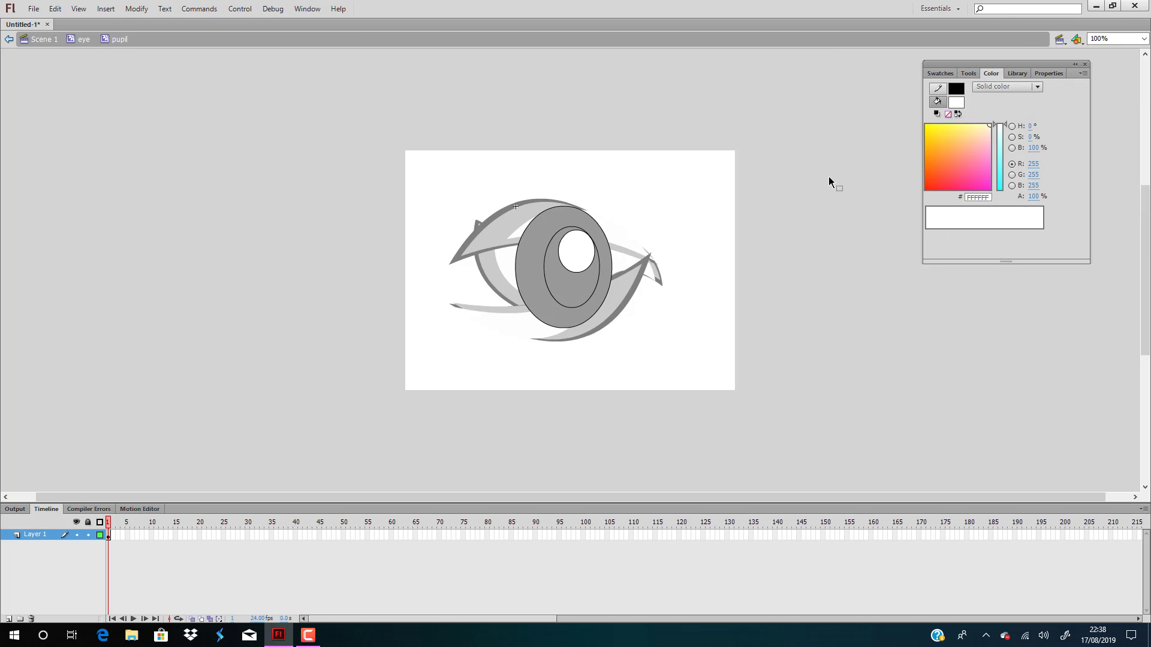
left_click(575, 291)
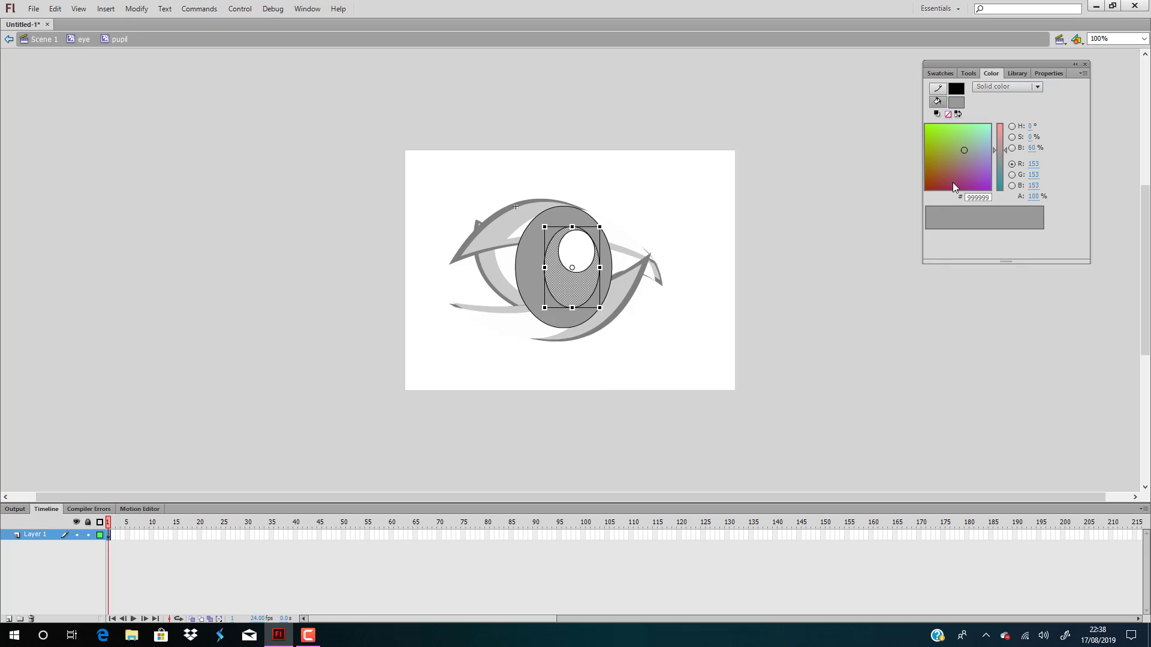
left_click(957, 103)
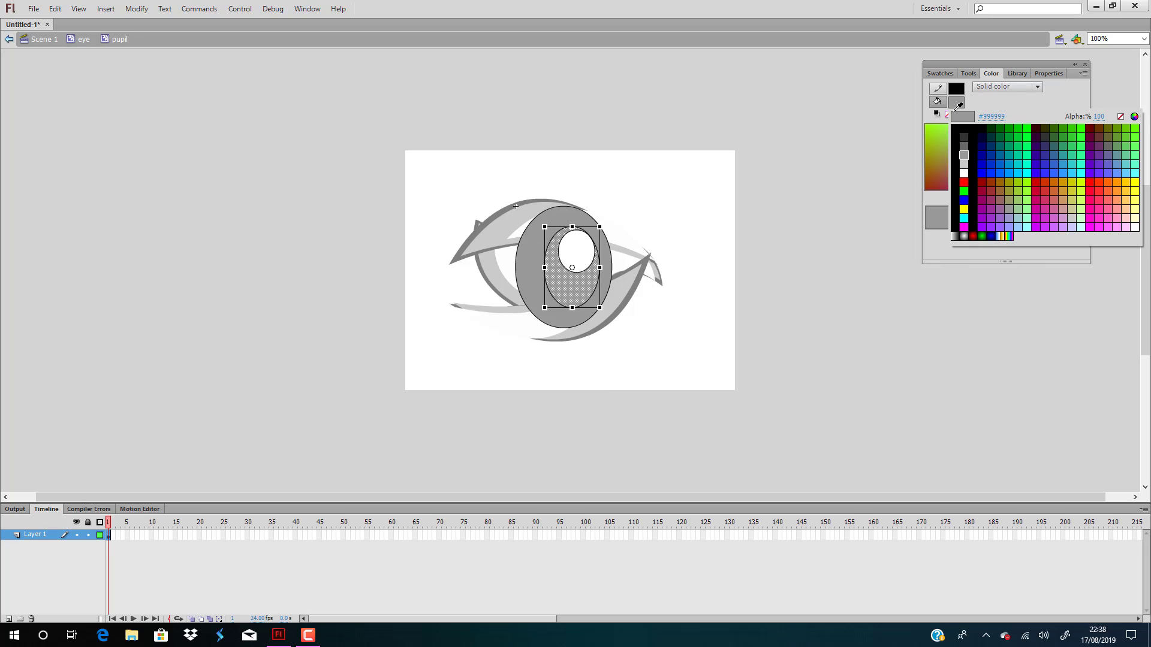
left_click(1022, 169)
left_click(864, 212)
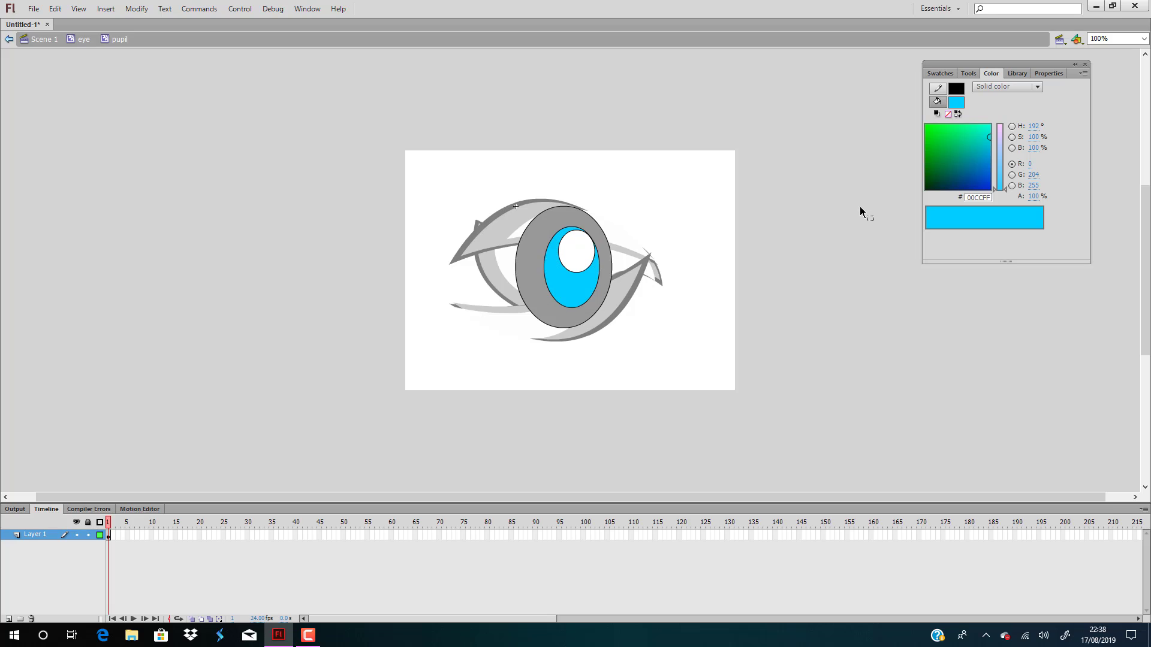
Fill the large outer oval of the pupil with black (#000000) and return to Scene 1
left_click(574, 224)
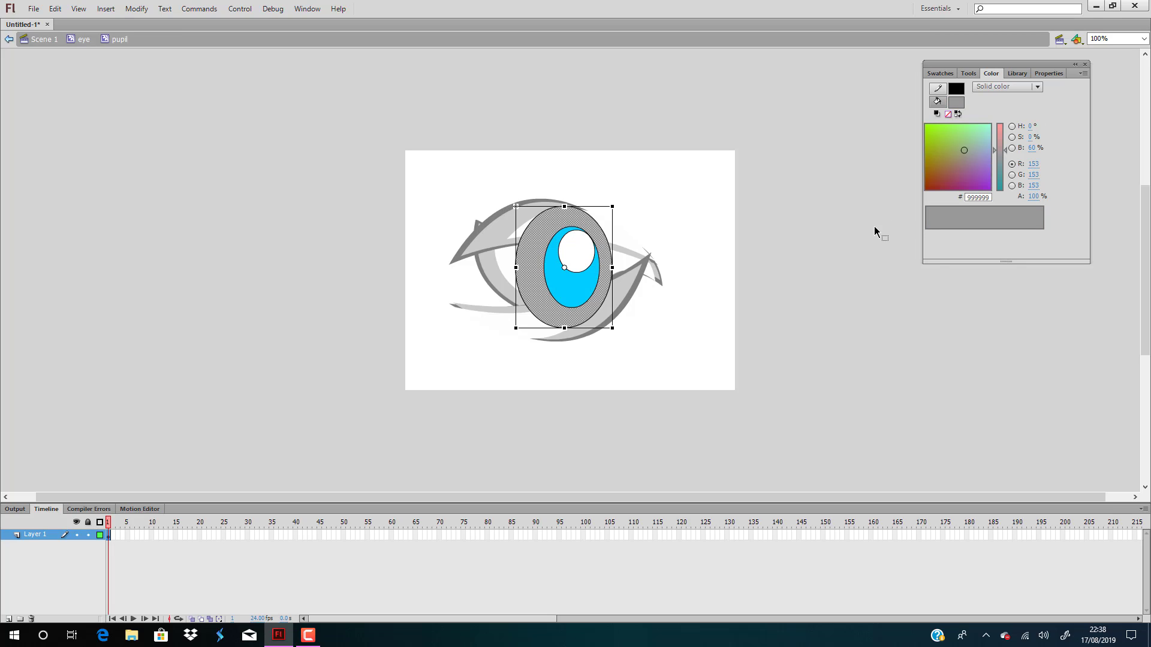
left_click(963, 107)
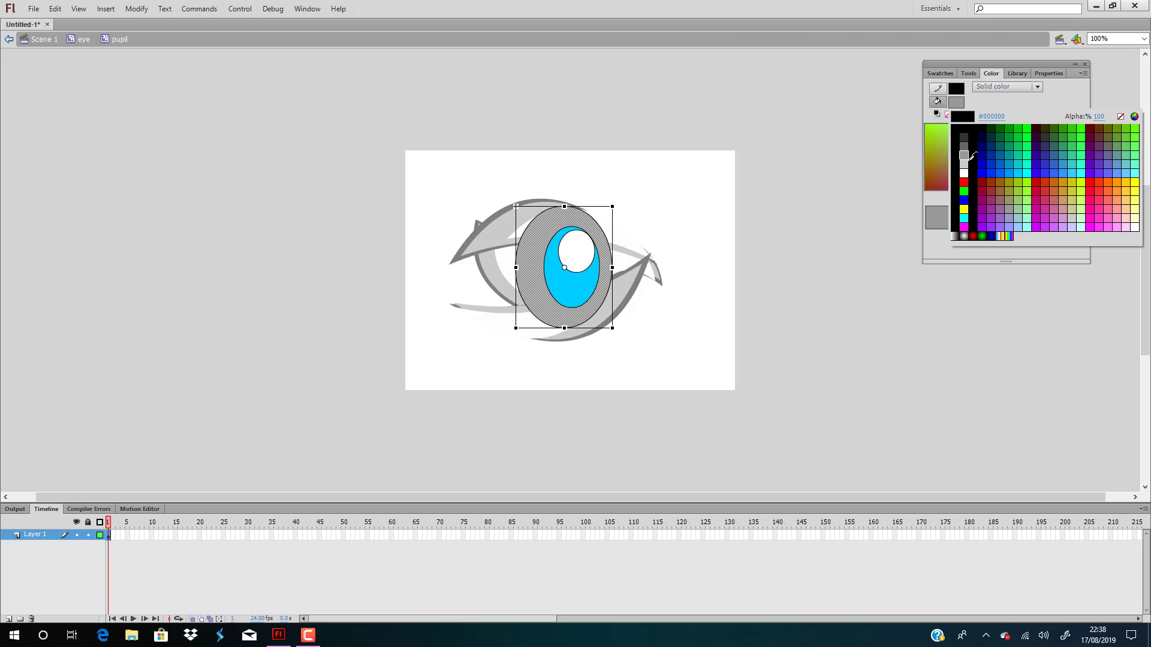
left_click(963, 119)
left_click(838, 204)
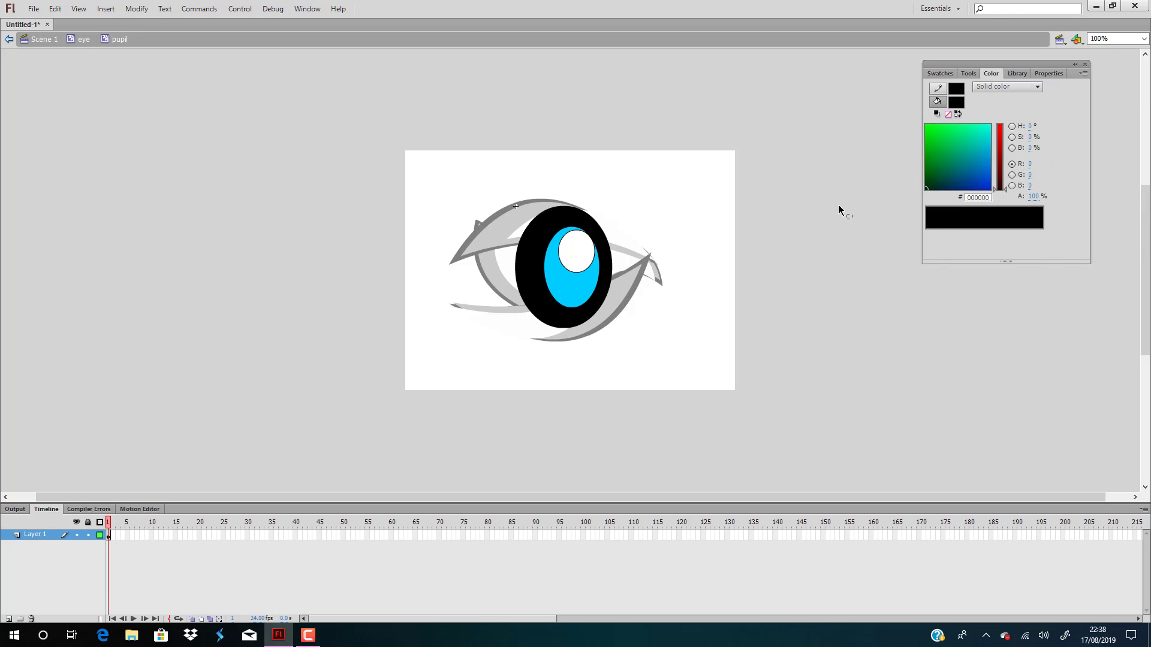
double_click(838, 204)
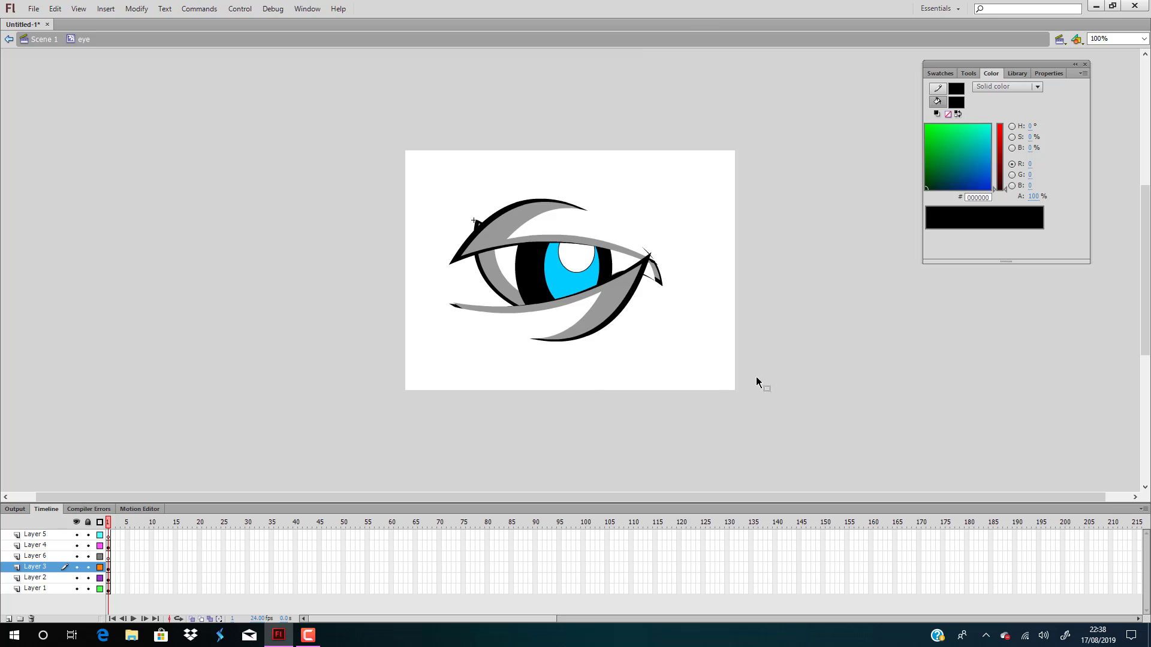
double_click(260, 268)
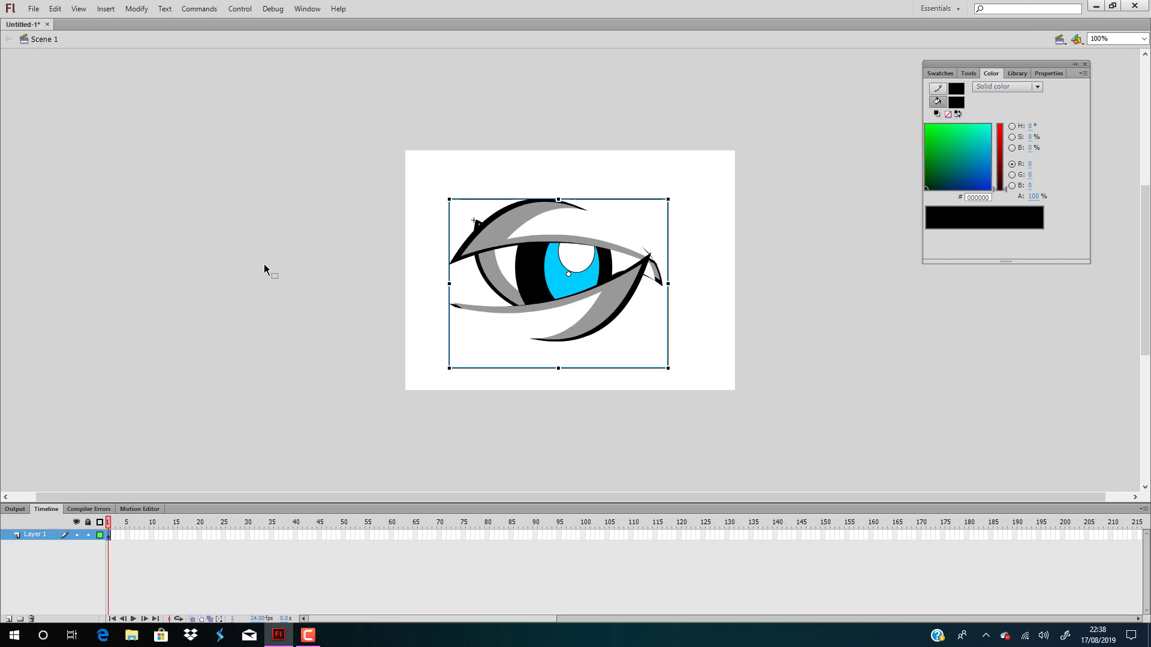
left_click(261, 267)
Duplicate the whole eye symbol to the right of the original and flip the copy horizontally
left_click(556, 226)
left_click_drag(556, 227, 795, 290)
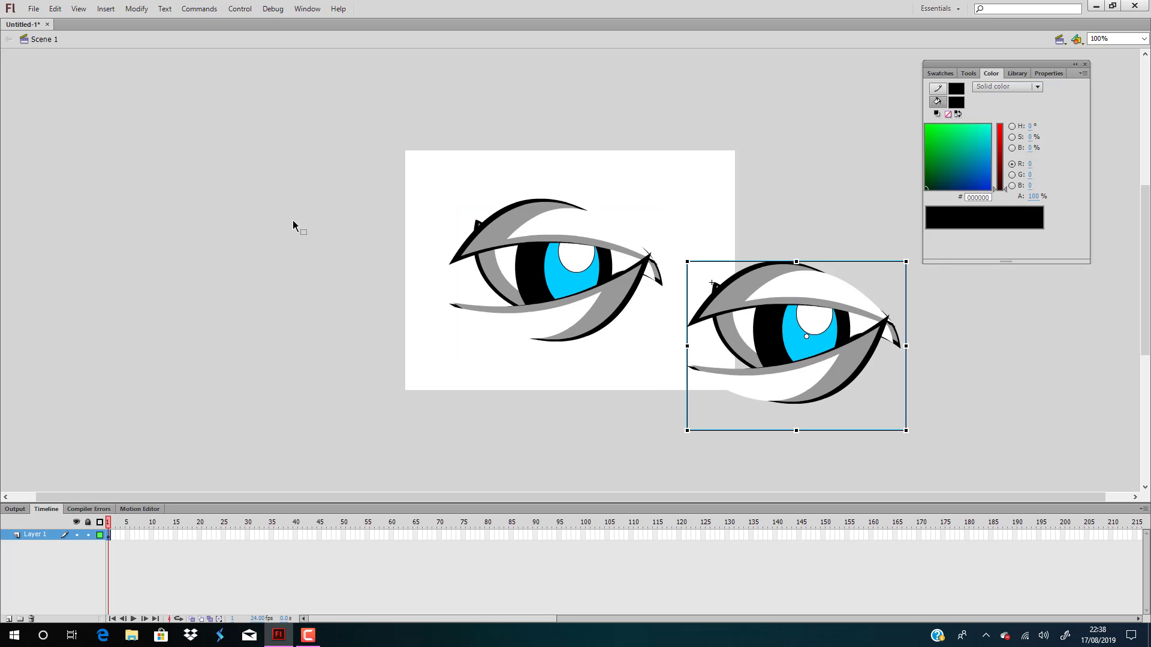
left_click(132, 12)
mouse_move(188, 158)
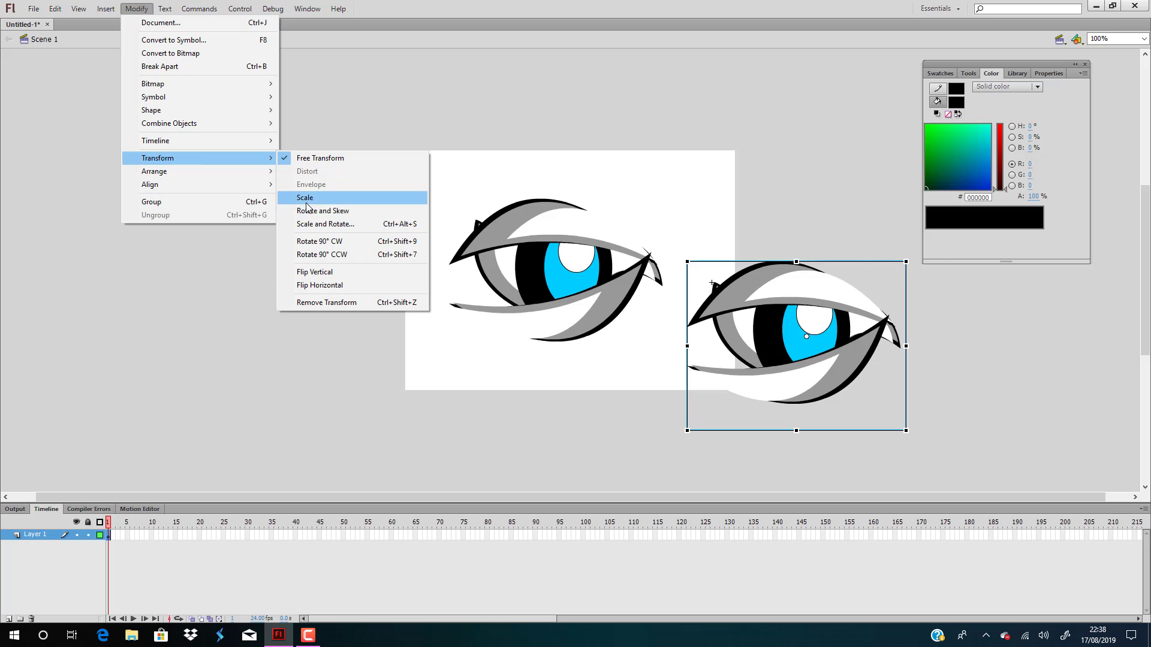
left_click(339, 286)
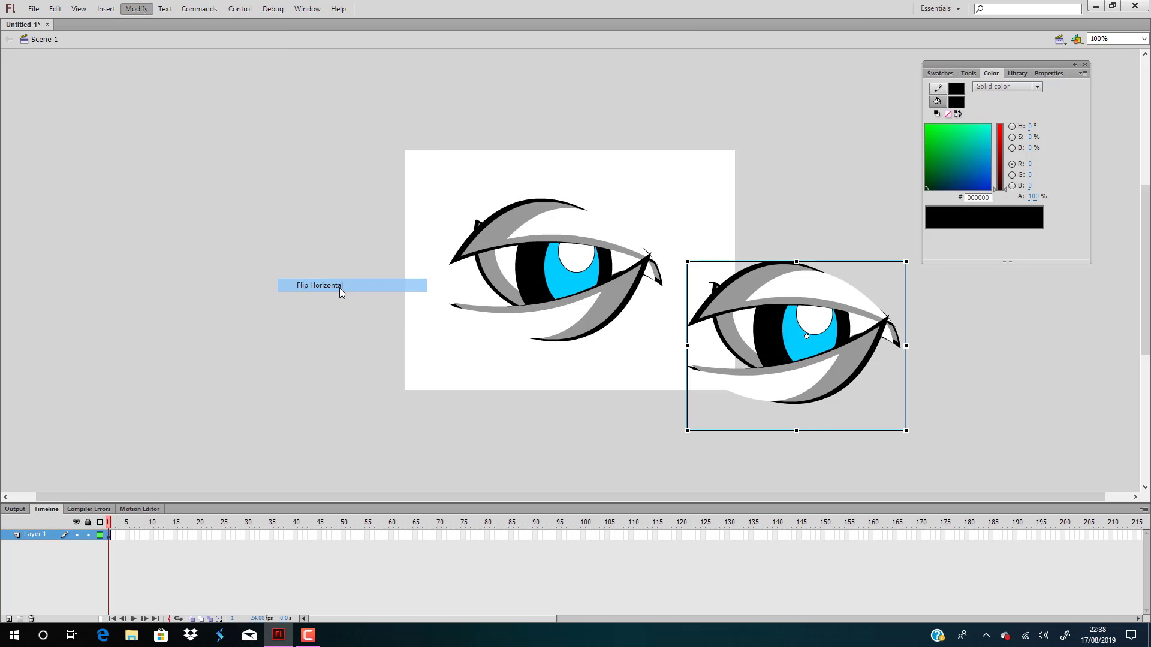
Move the mirrored eye up beside the original so their inner corners nearly meet at about the same height
left_click(620, 247)
left_click(834, 290)
left_click_drag(835, 289, 792, 233)
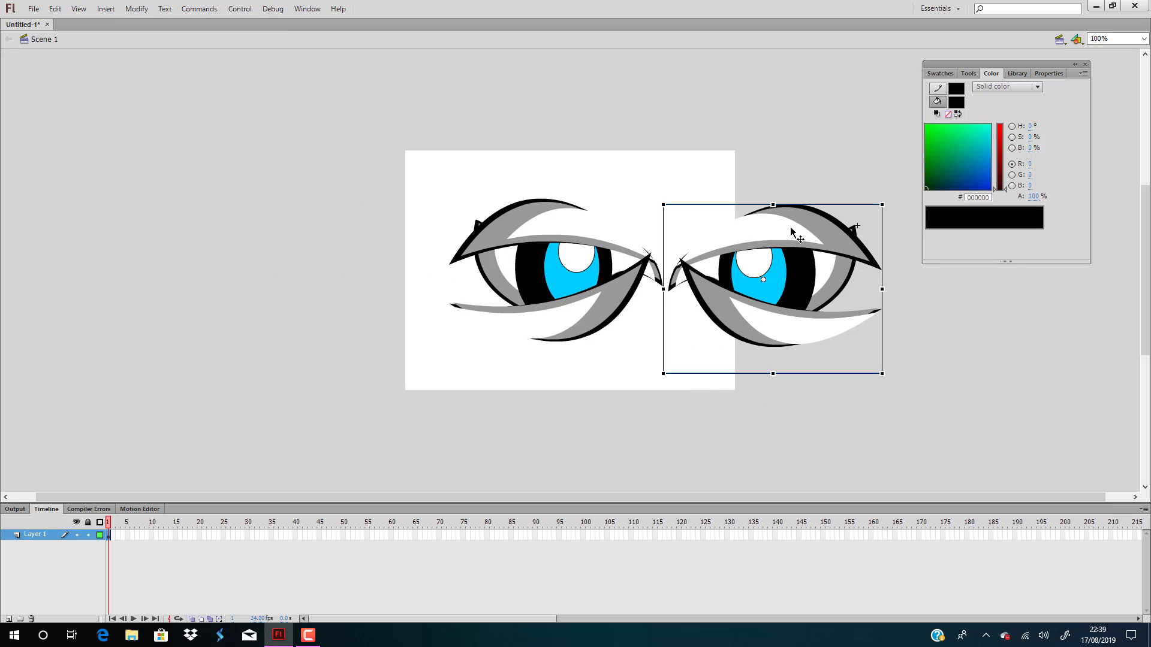
Scale both eyes down together and place them centred in the upper half of the stage
left_click_drag(380, 164, 899, 421)
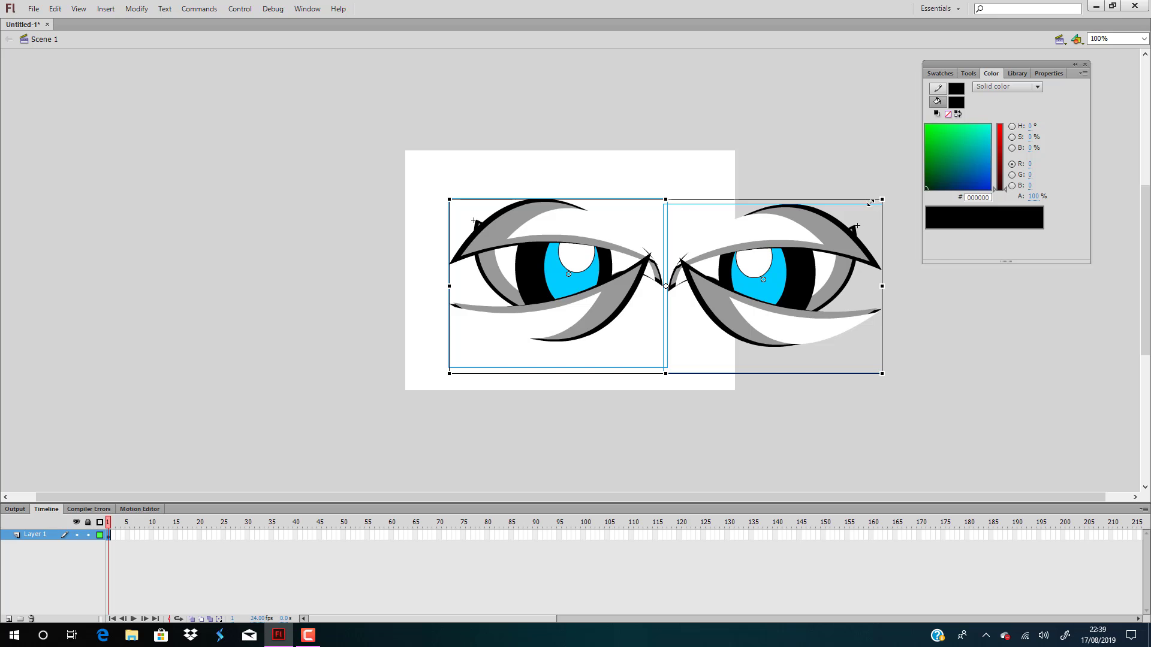
left_click_drag(871, 202, 641, 215)
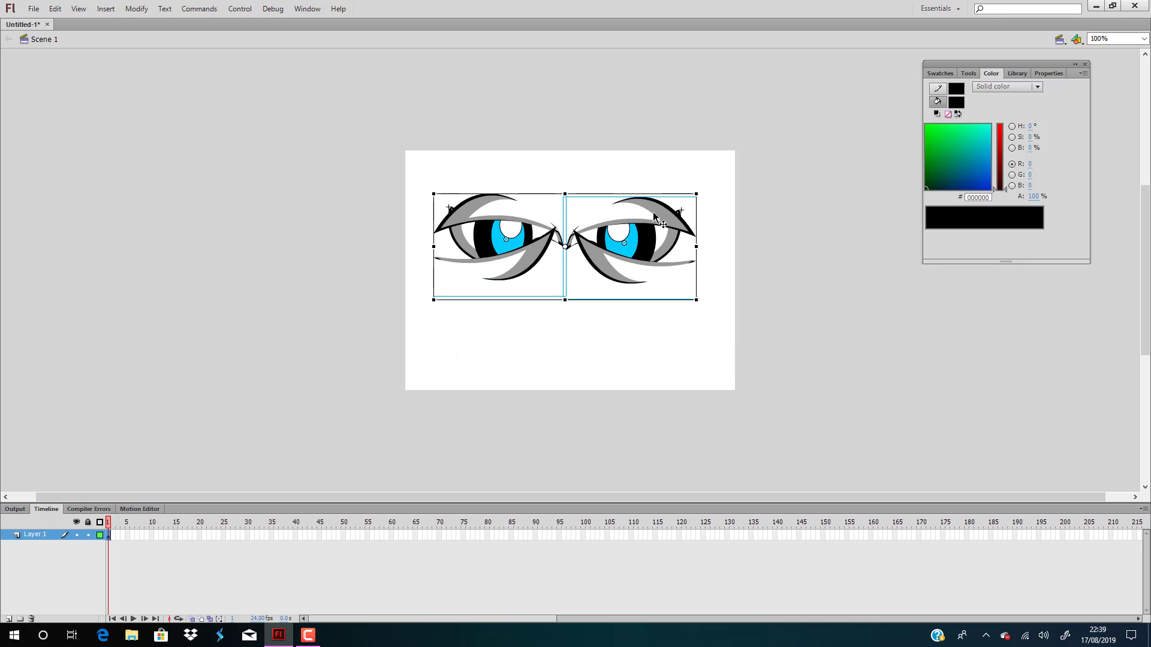
left_click(820, 239)
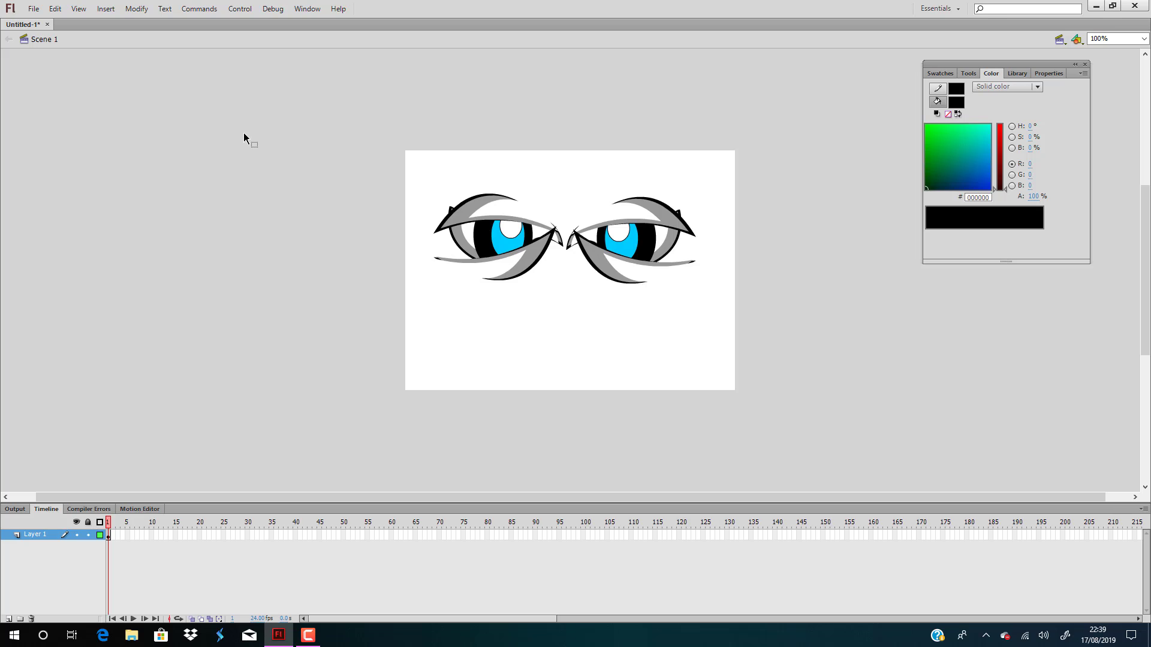
left_click_drag(244, 133, 836, 332)
left_click(837, 334)
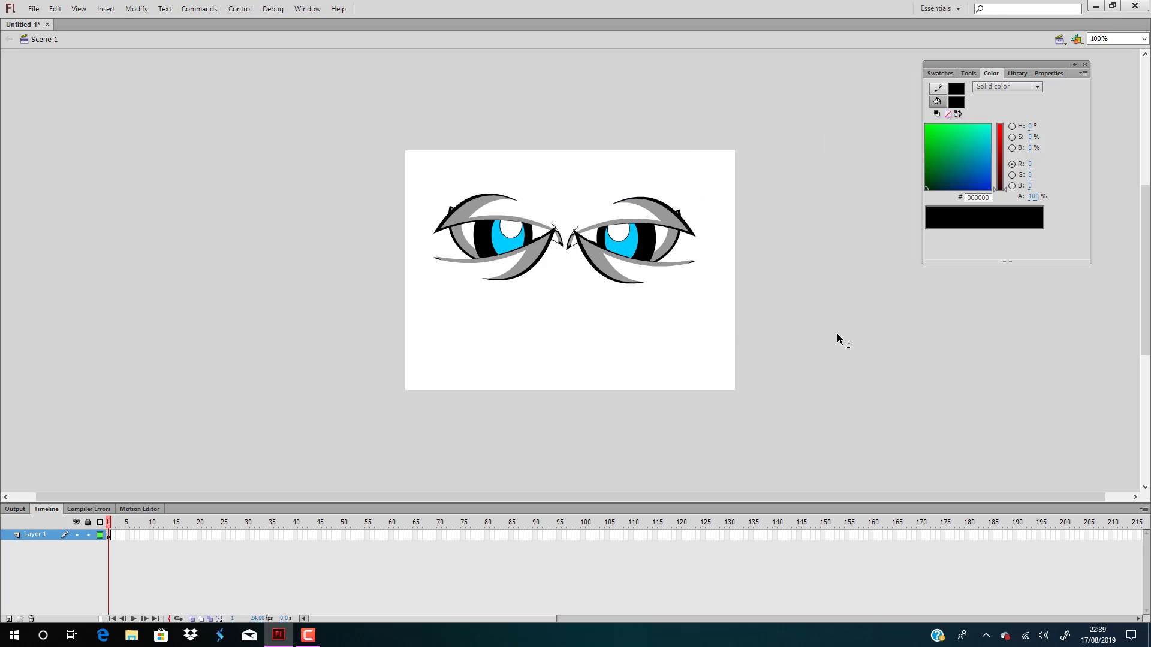